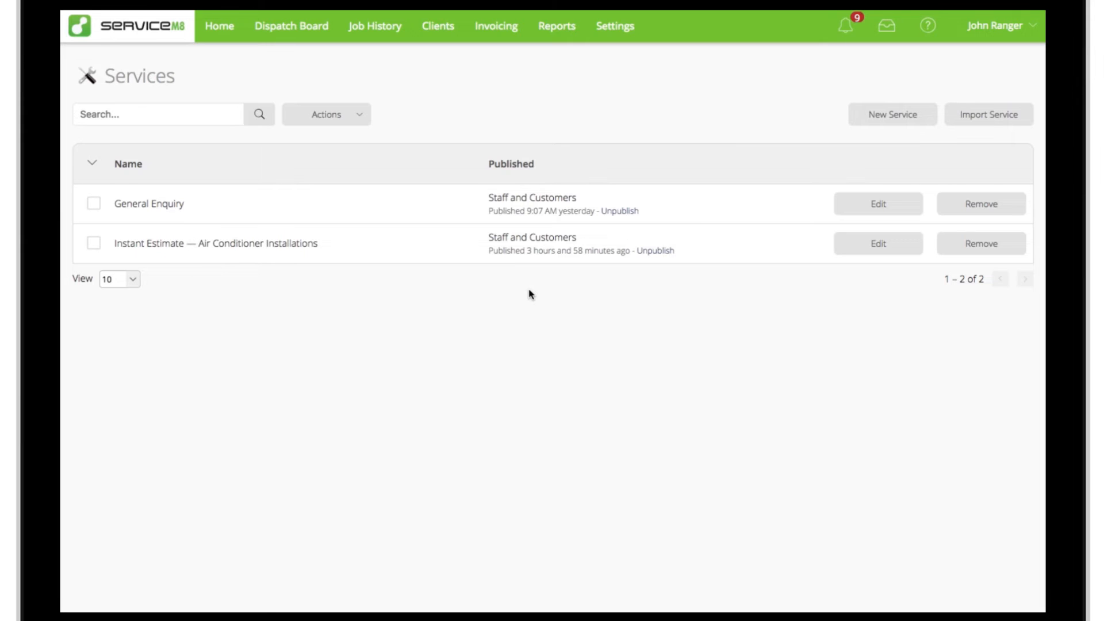
# Step: Create a service named "A/C Clean & Sanitisation Service" with a customer-facing description and the job description "Air-conditioner cleaning and sanitisation (standard)"
pyautogui.click(893, 122)
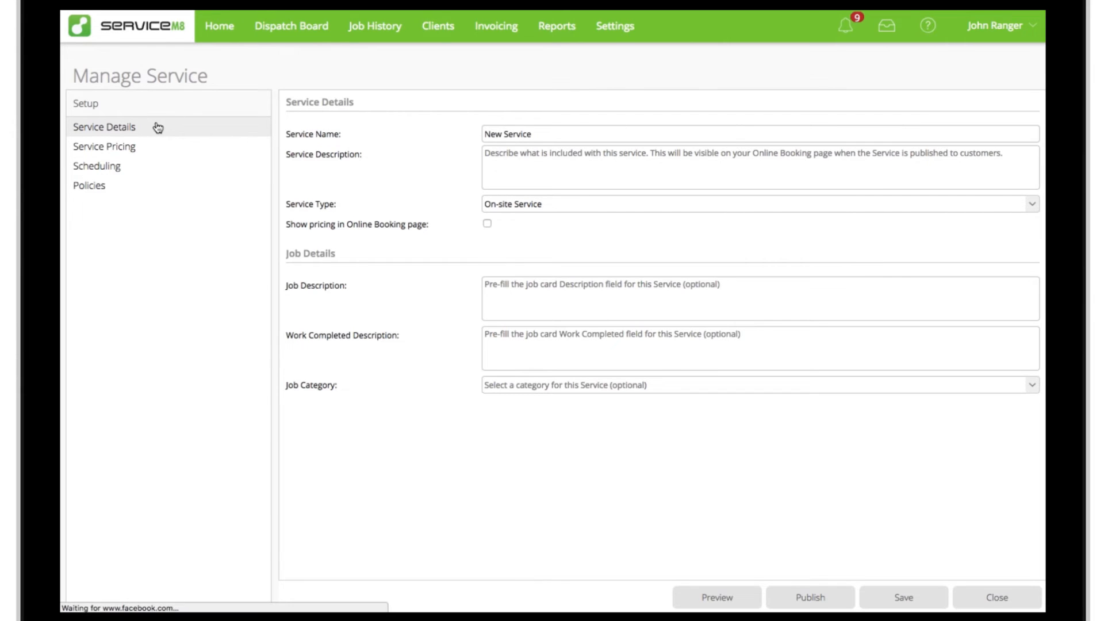
pyautogui.tripleClick(548, 134)
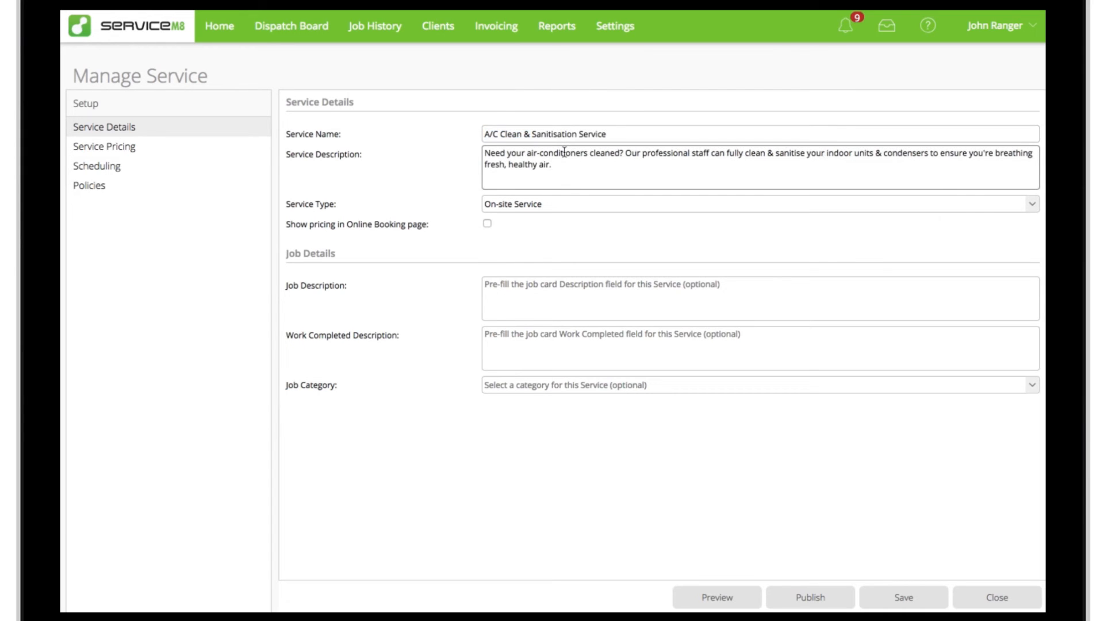
pyautogui.click(573, 292)
pyautogui.write('A')
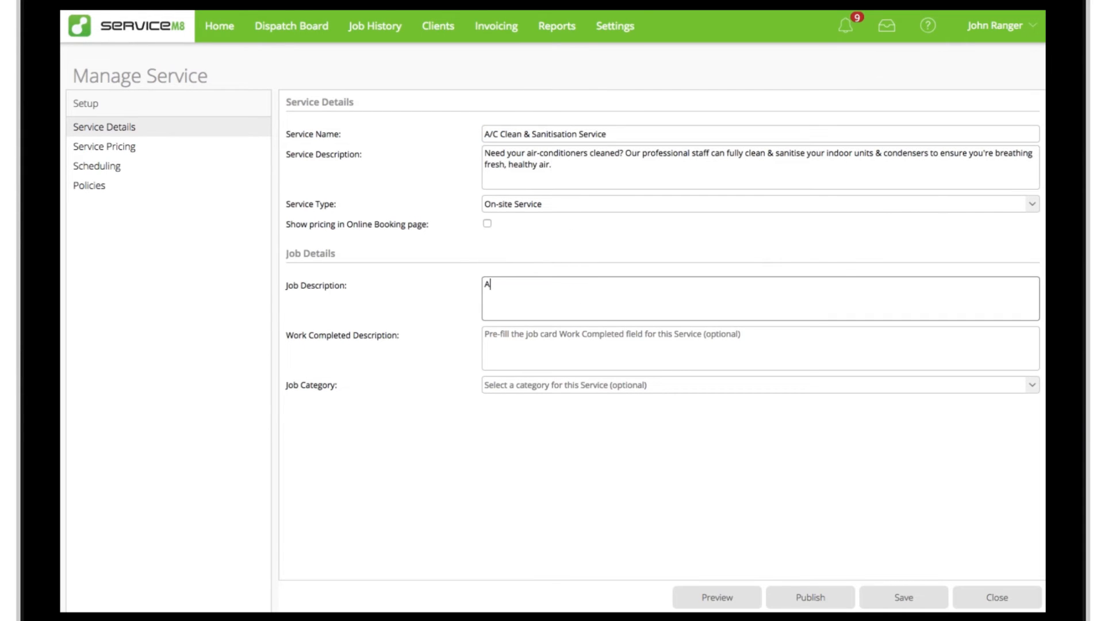
pyautogui.write('ir-conditioner cleaning and sanitisation (standard)')
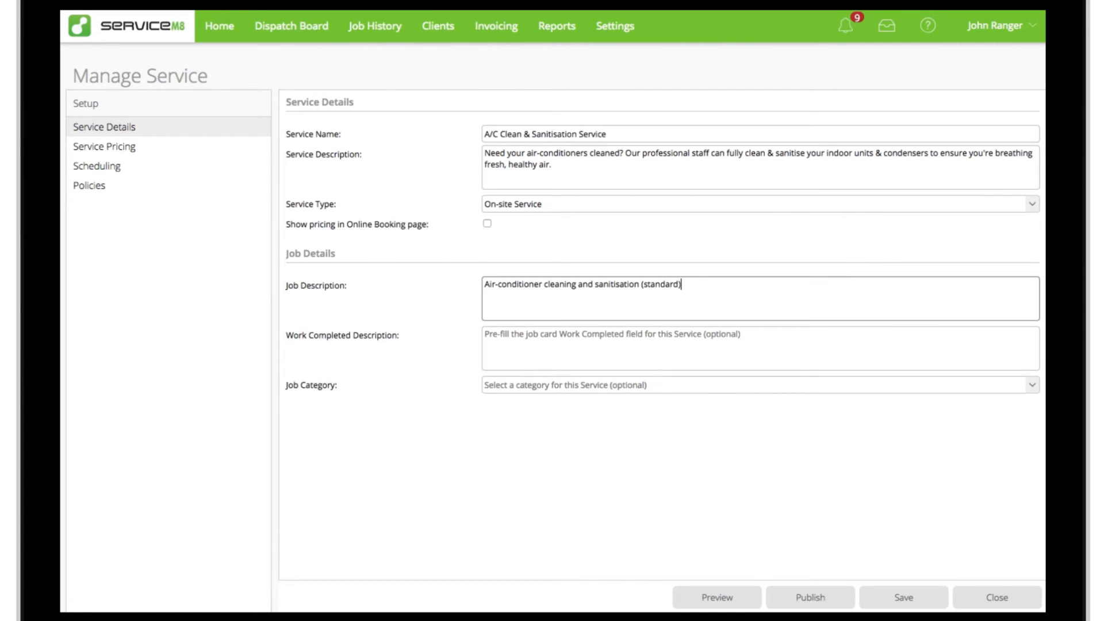
# Step: Set the job category to AC Clean and enable showing pricing in the online booking page
pyautogui.click(700, 389)
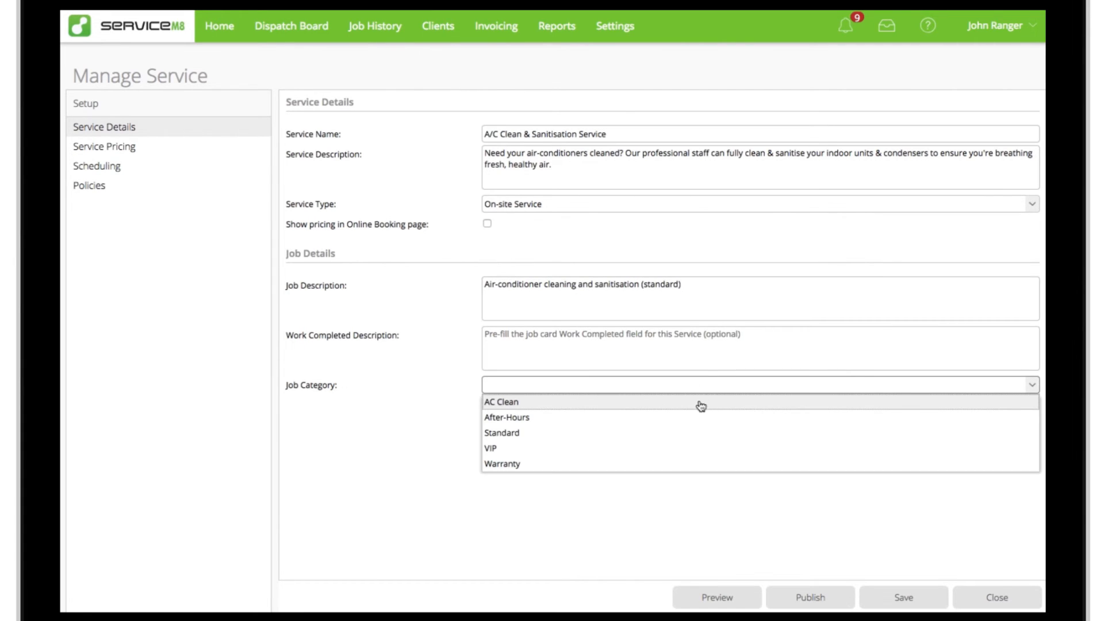
pyautogui.click(701, 405)
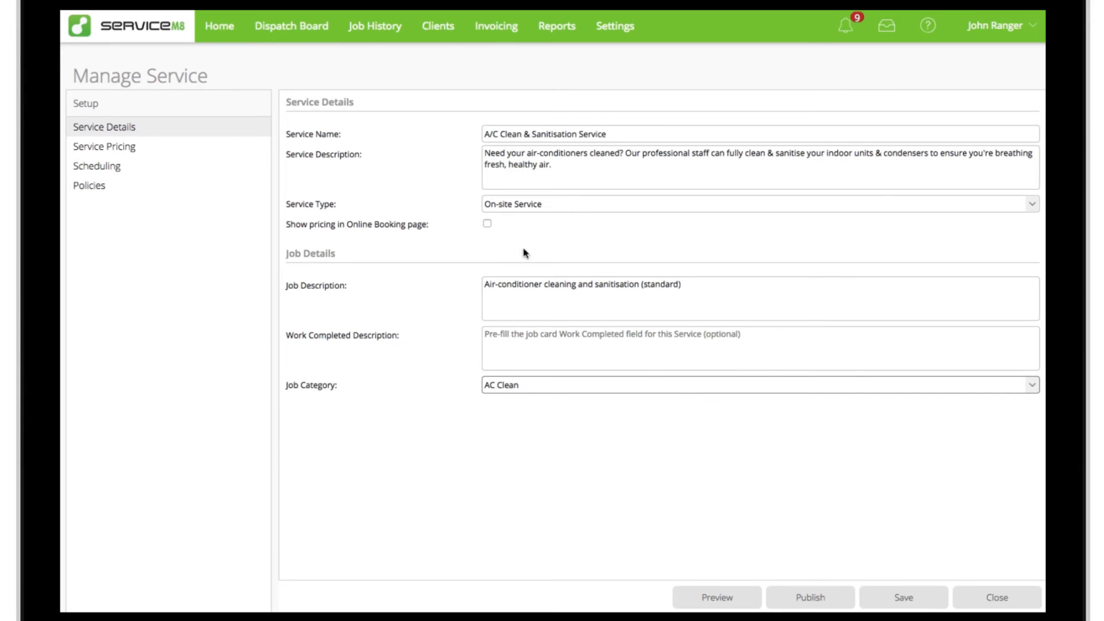
pyautogui.click(487, 224)
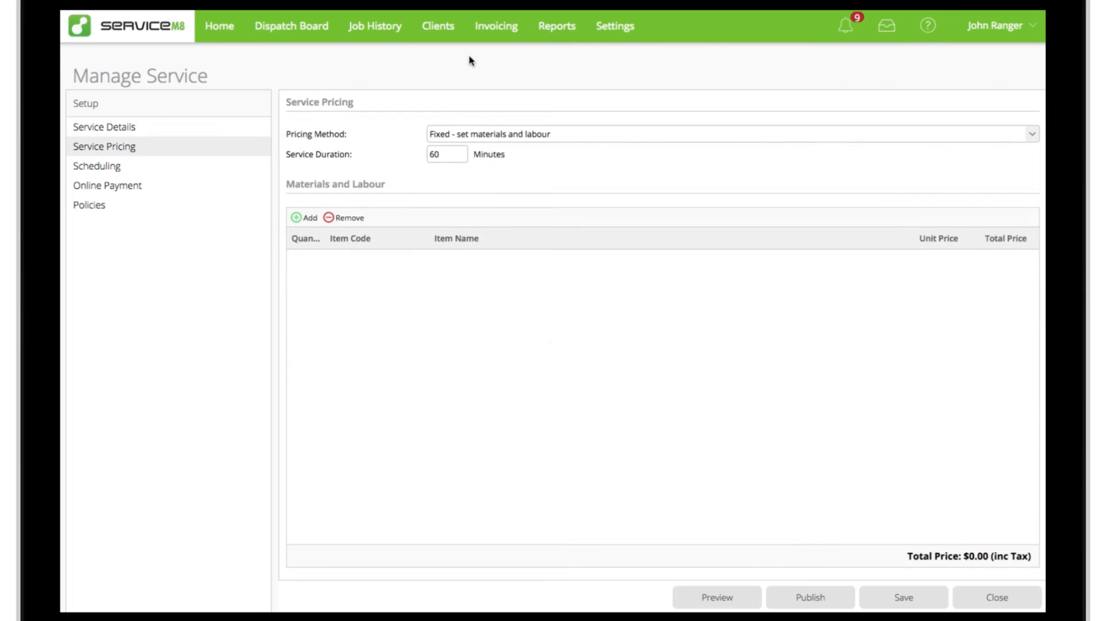
# Step: Set the service pricing to "Fixed - set materials and labour" and add one LABOUR item to its materials and labour
pyautogui.click(177, 152)
pyautogui.click(592, 138)
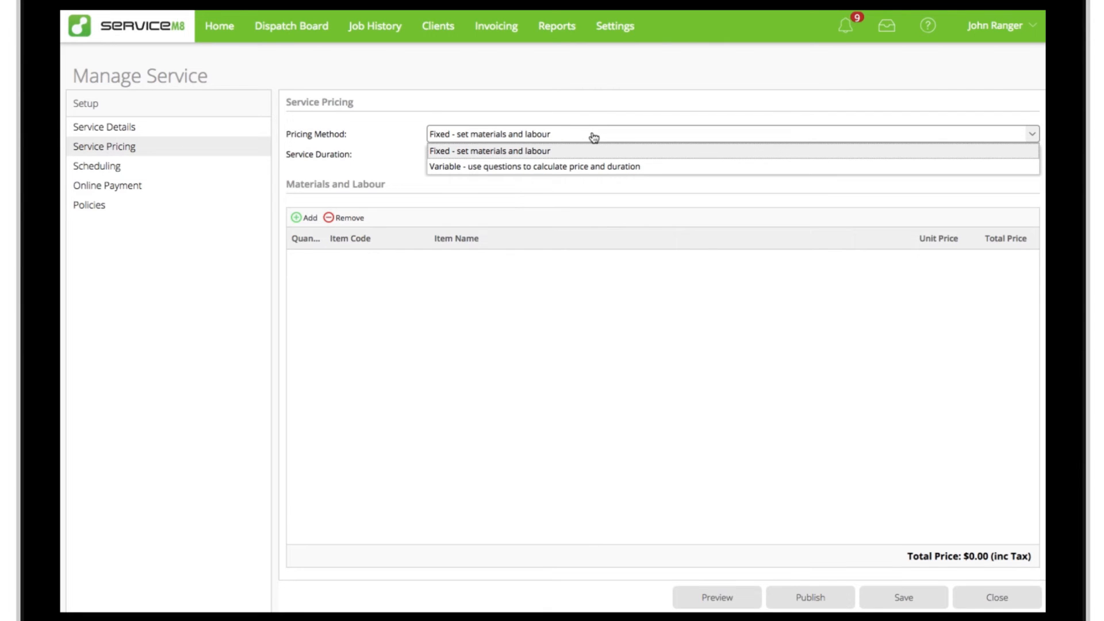
pyautogui.click(589, 156)
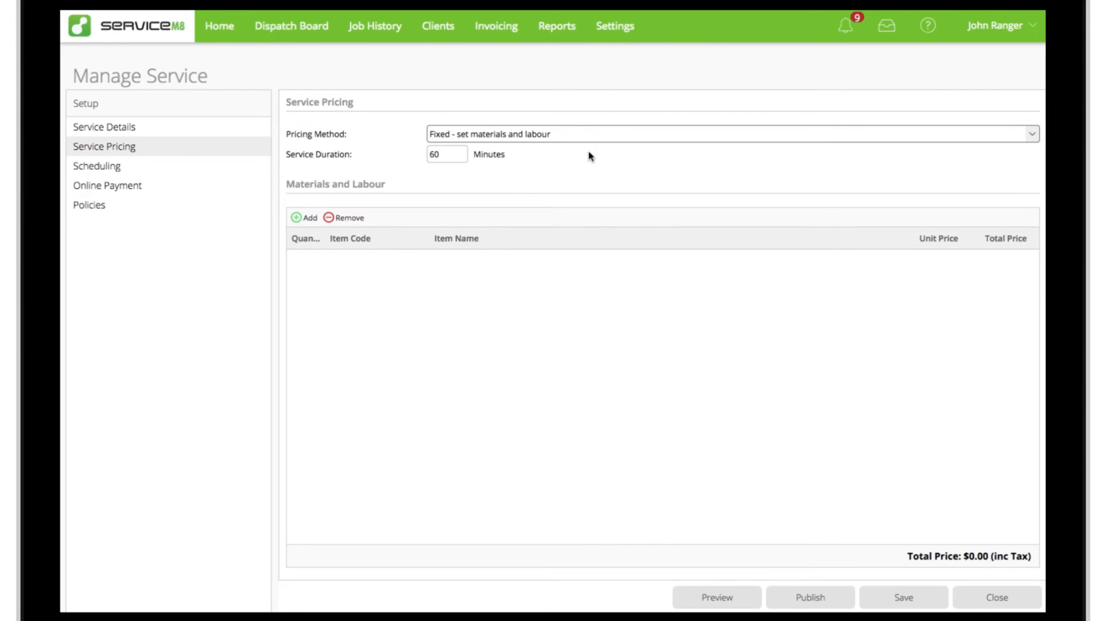
pyautogui.click(308, 222)
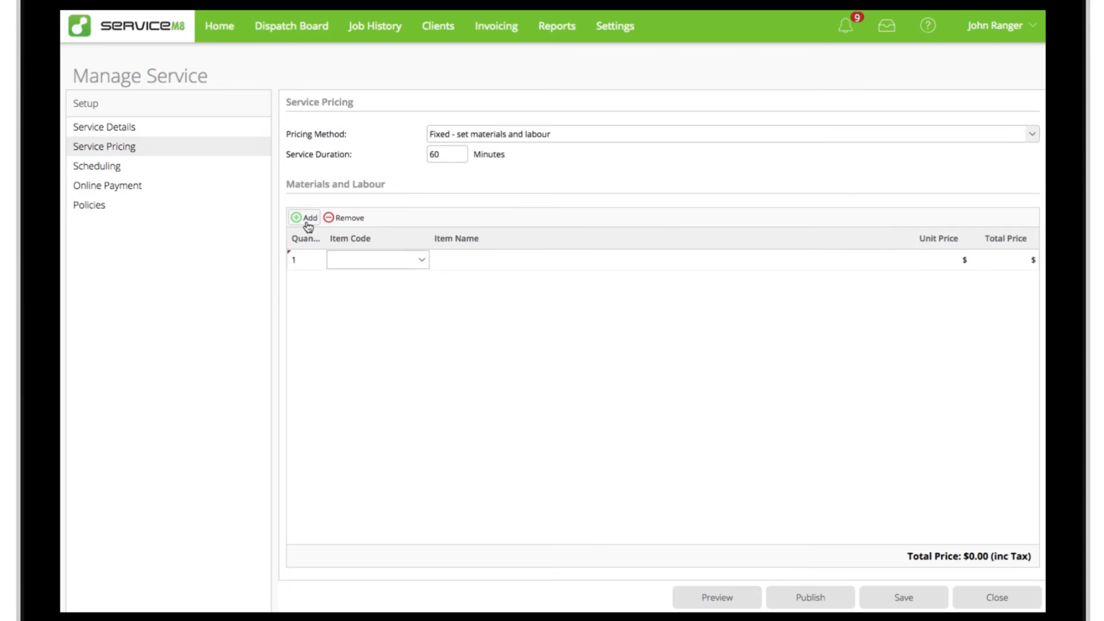
pyautogui.write('labour')
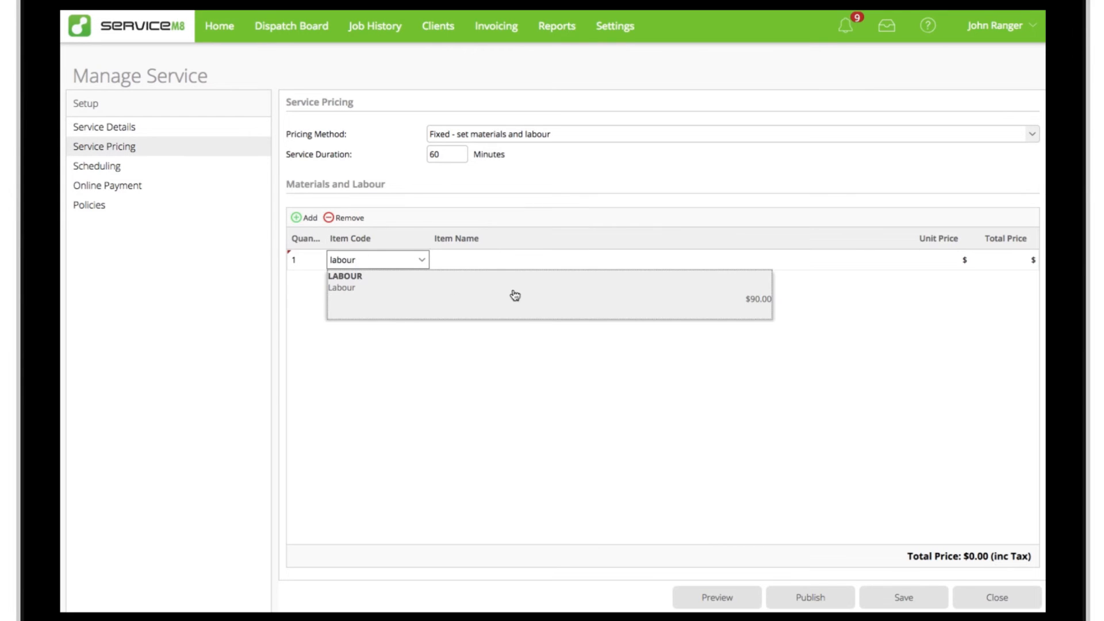
pyautogui.click(515, 295)
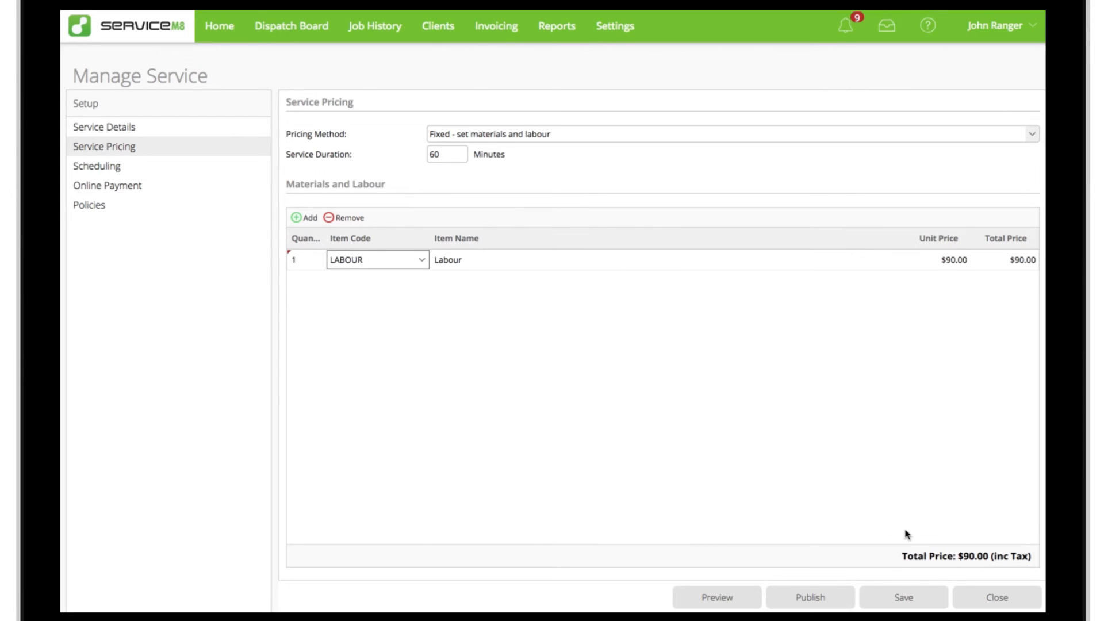
# Step: Change the pricing method to "Variable - use questions to calculate price and duration" and open the choices for adding a question
pyautogui.click(659, 139)
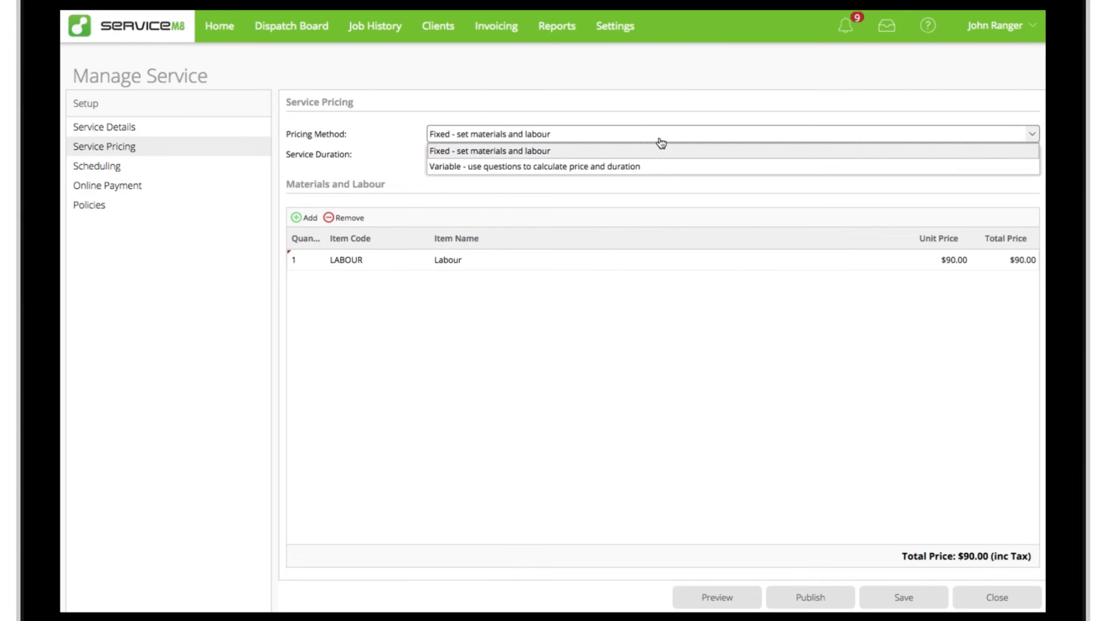
pyautogui.click(667, 167)
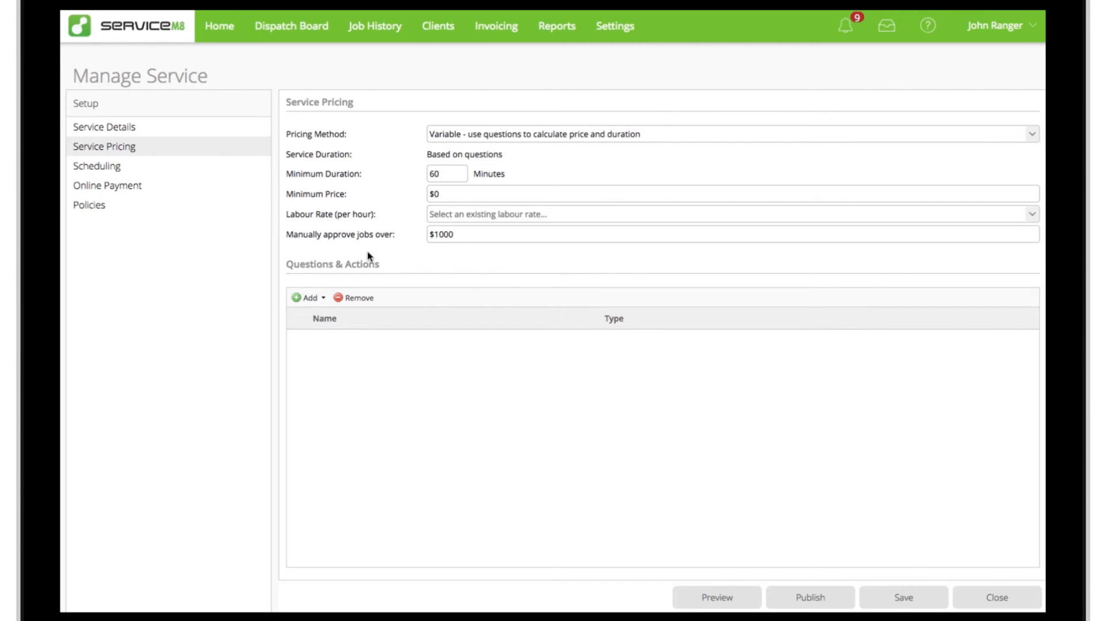
pyautogui.click(324, 299)
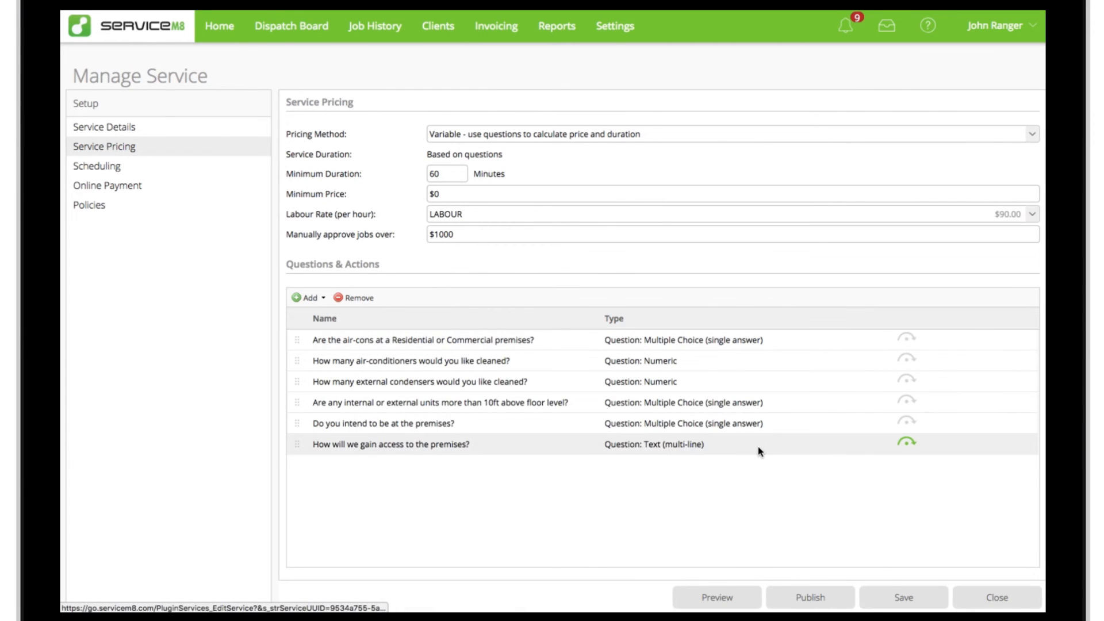
# Step: Show the question "How will we gain access to the premises?" only when "Do you intend to be at the premises?" equals No
pyautogui.click(906, 445)
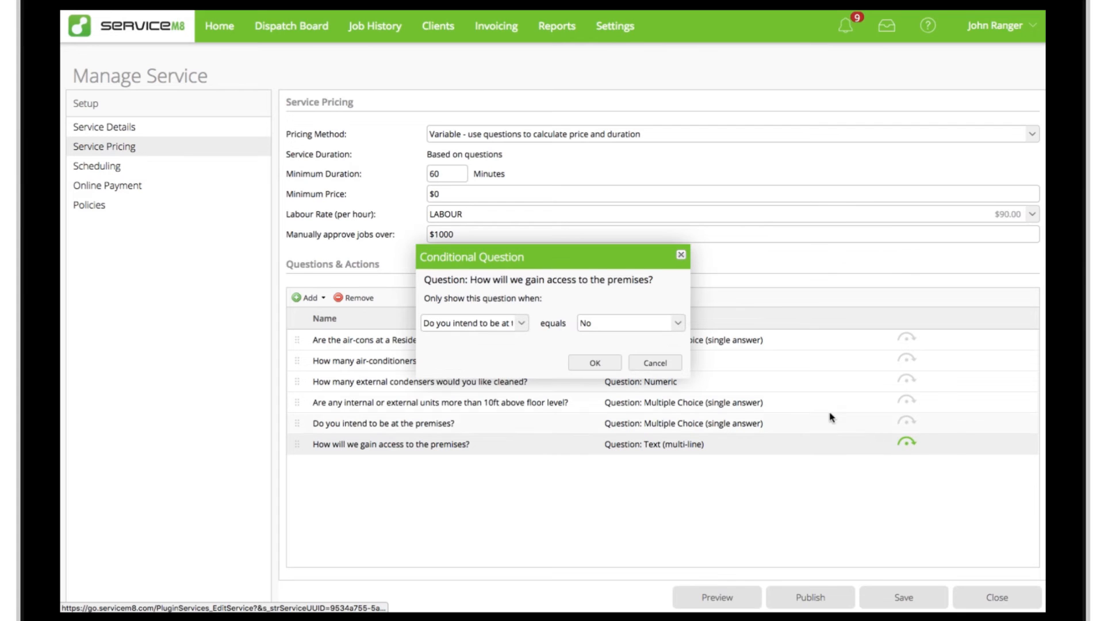
pyautogui.moveTo(690, 377); pyautogui.dragTo(806, 473)
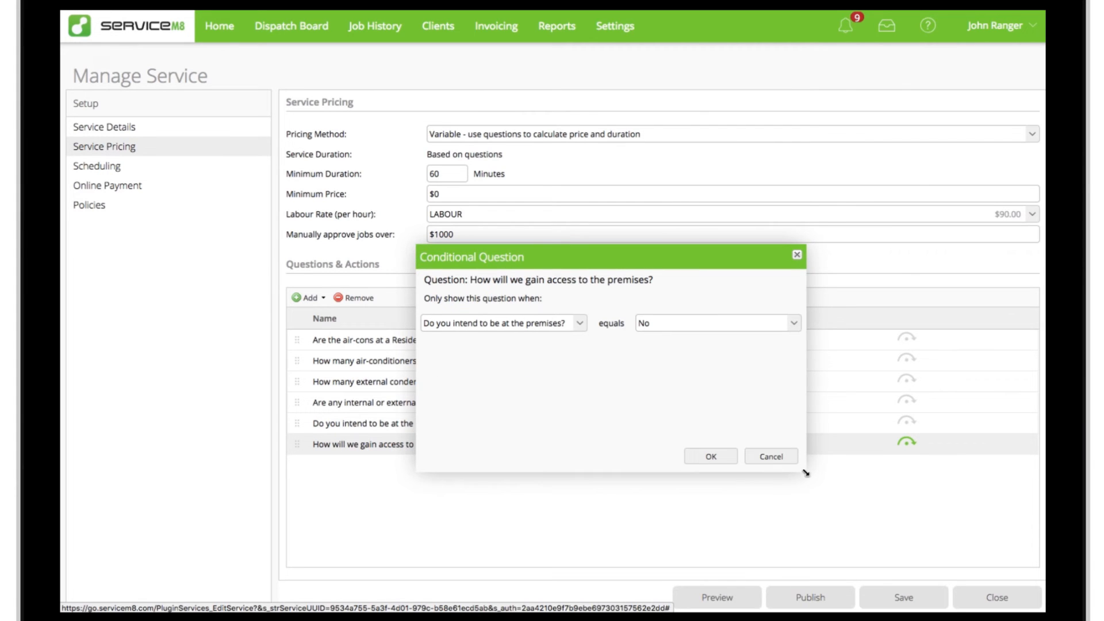
pyautogui.click(579, 323)
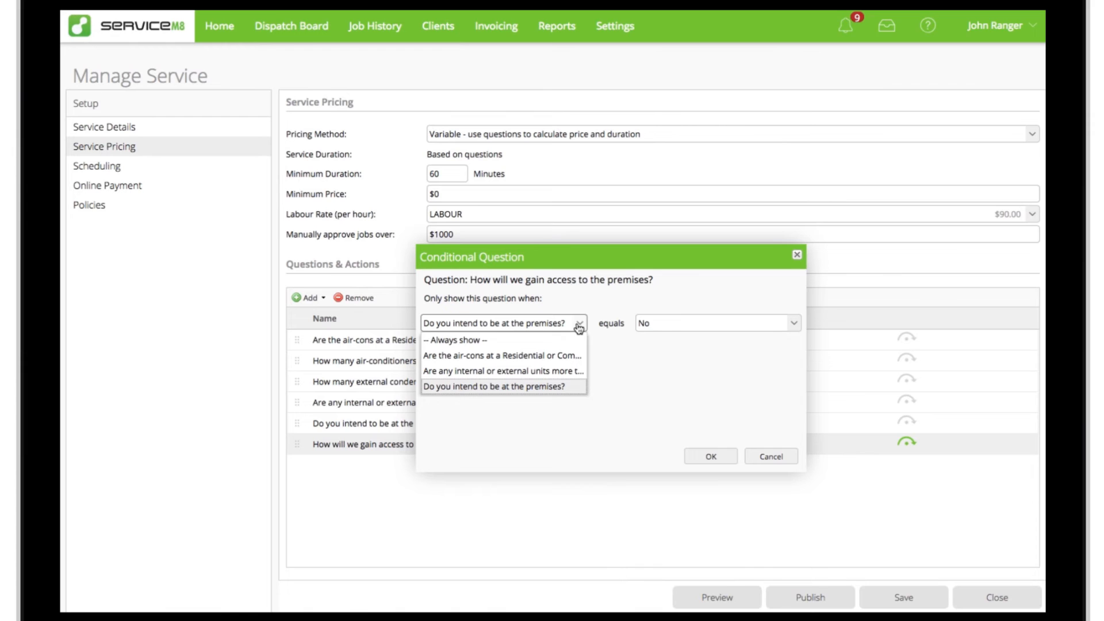
pyautogui.click(564, 386)
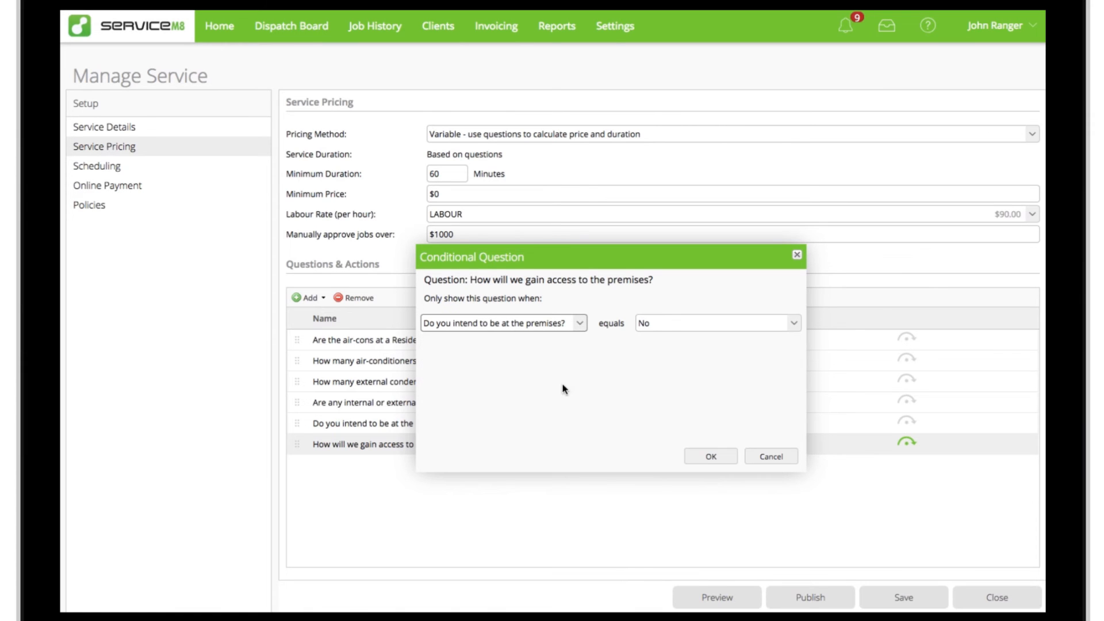
pyautogui.click(779, 328)
pyautogui.click(774, 352)
pyautogui.click(712, 458)
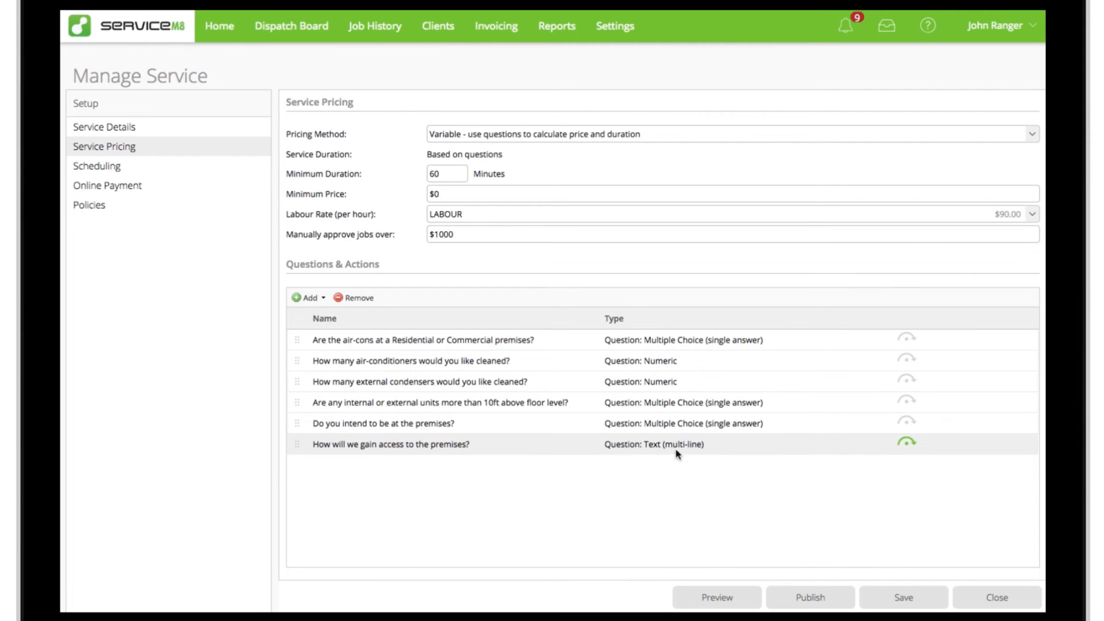
# Step: Review the option settings of the question "How many air-conditioners would you like cleaned?" and close it
pyautogui.doubleClick(562, 363)
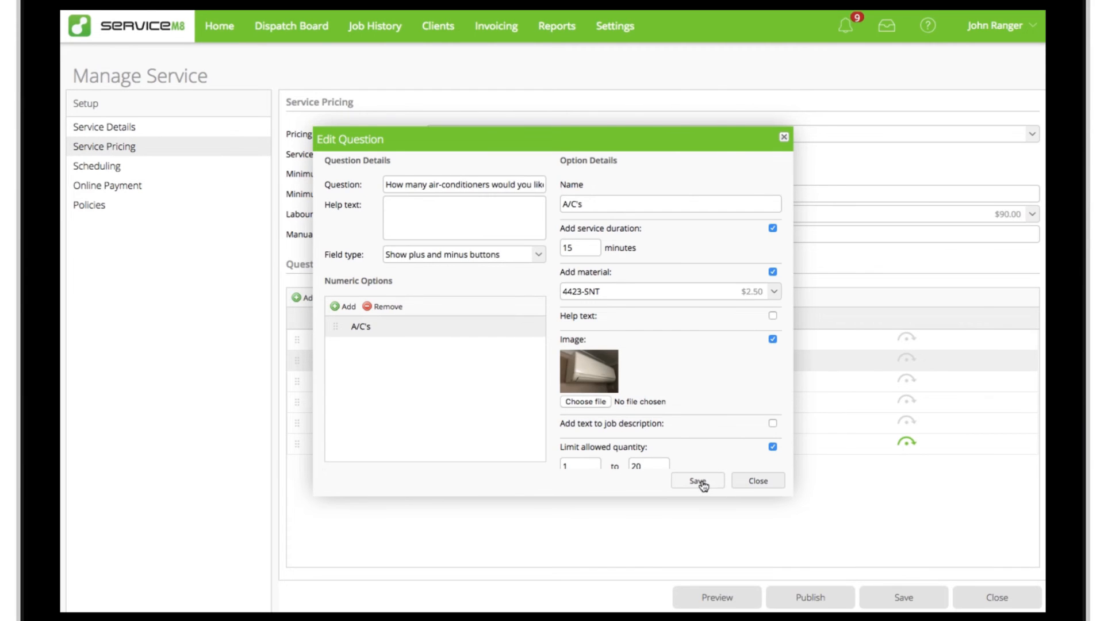
pyautogui.click(755, 484)
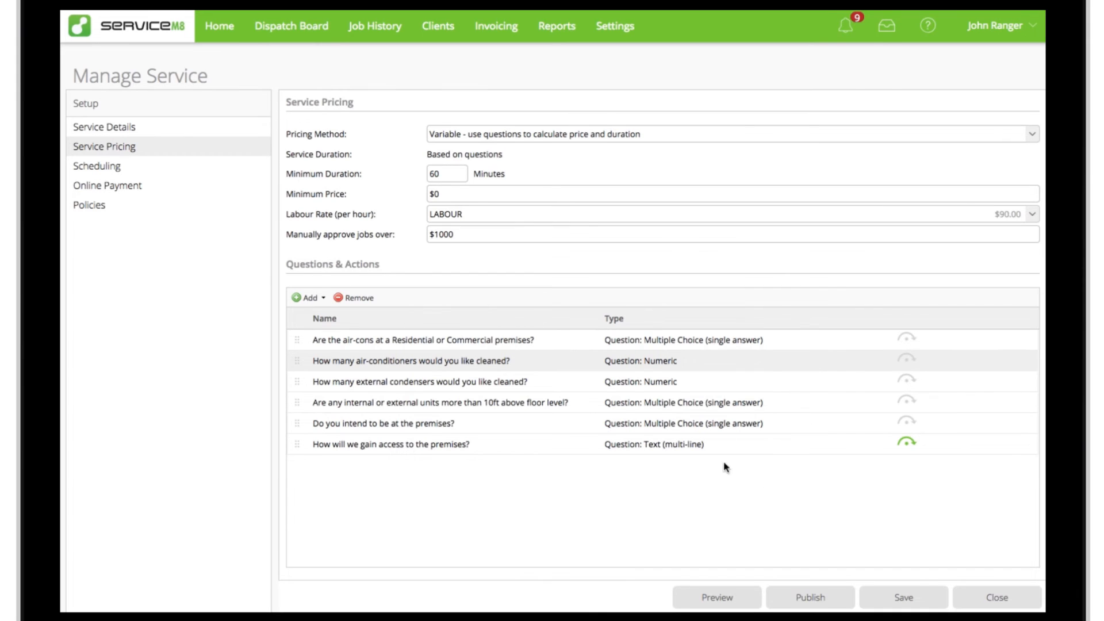
# Step: Set the service's minimum duration to 45 minutes and its minimum price to $80
pyautogui.doubleClick(459, 175)
pyautogui.write('45')
pyautogui.click(552, 183)
pyautogui.doubleClick(498, 192)
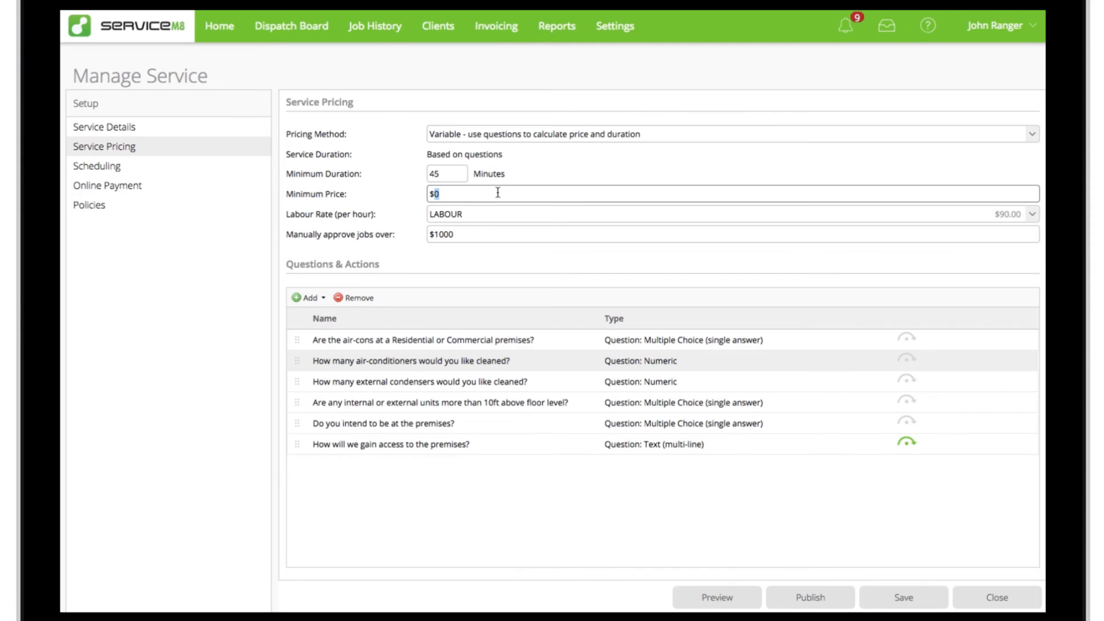
pyautogui.write('80')
pyautogui.click(537, 180)
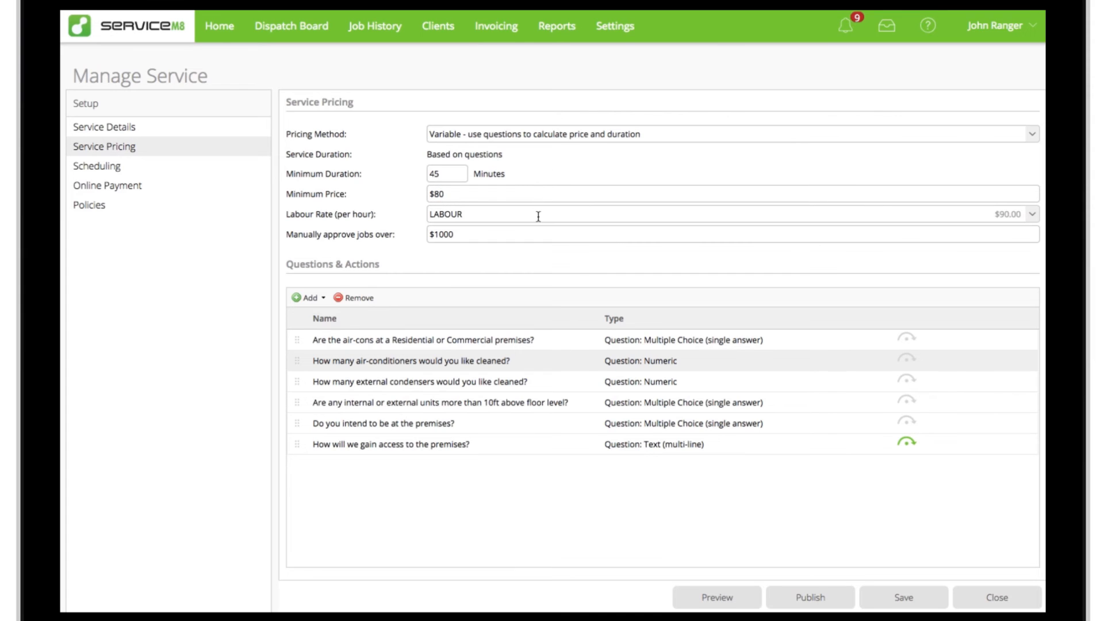
# Step: Set the threshold above which jobs need manual approval to $500
pyautogui.doubleClick(538, 235)
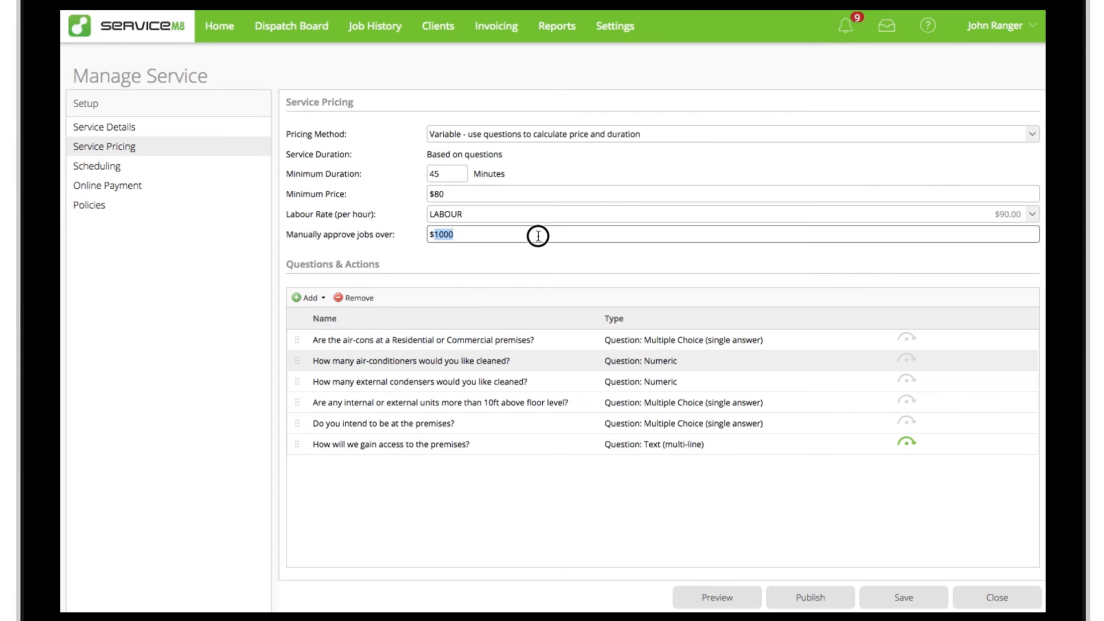
pyautogui.write('500')
pyautogui.click(554, 255)
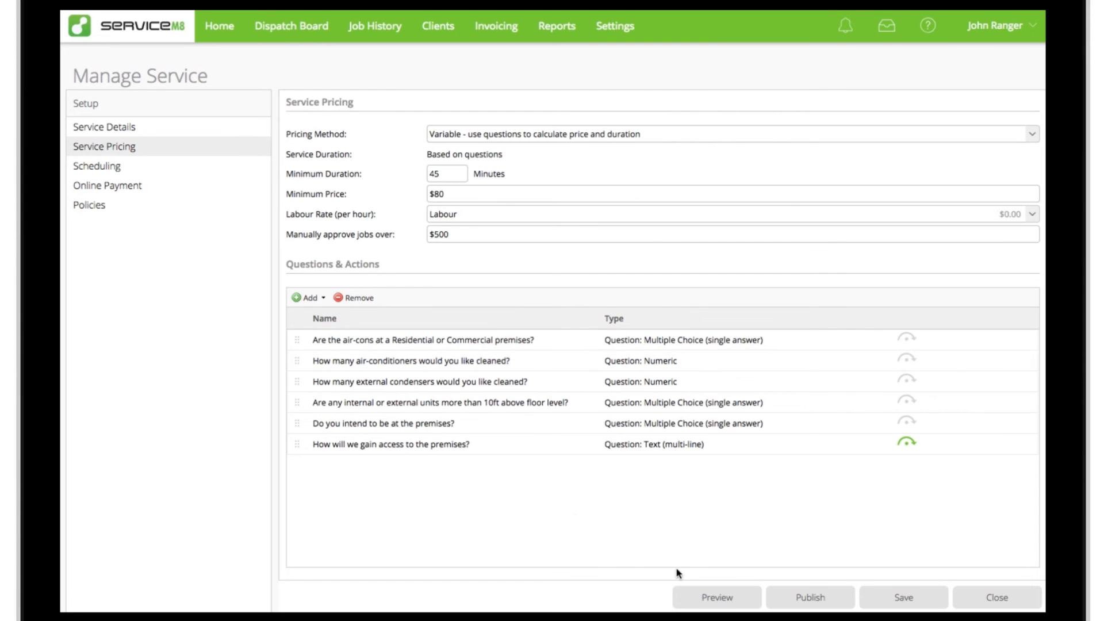
# Step: Preview the service's online booking form and fill in the job address from the address suggestions
pyautogui.click(717, 600)
pyautogui.click(362, 224)
pyautogui.write('3 troon')
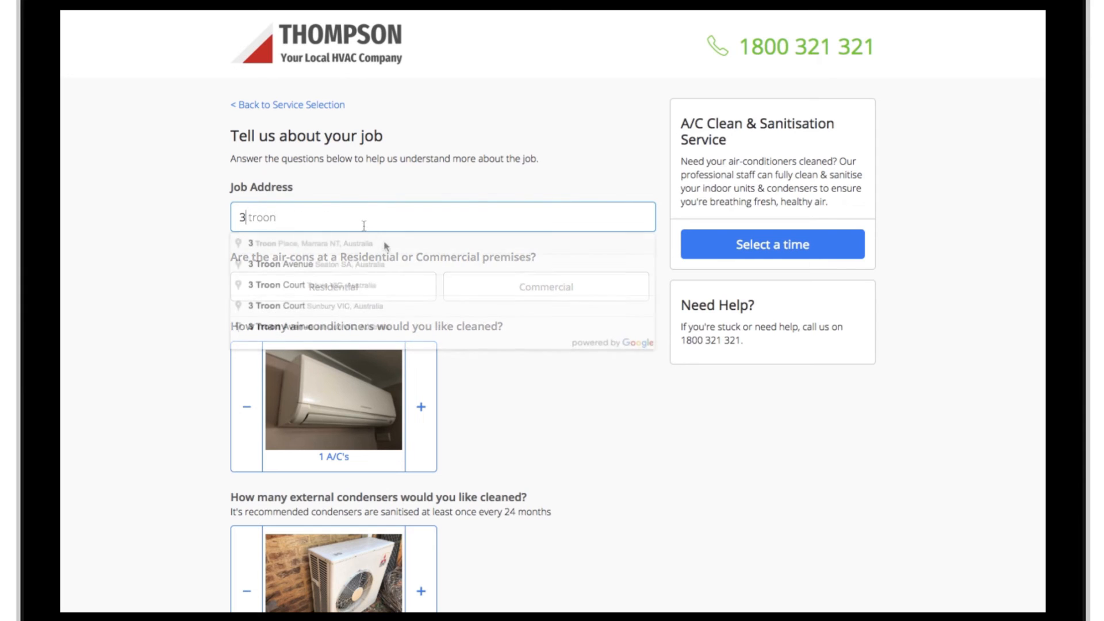
pyautogui.click(391, 247)
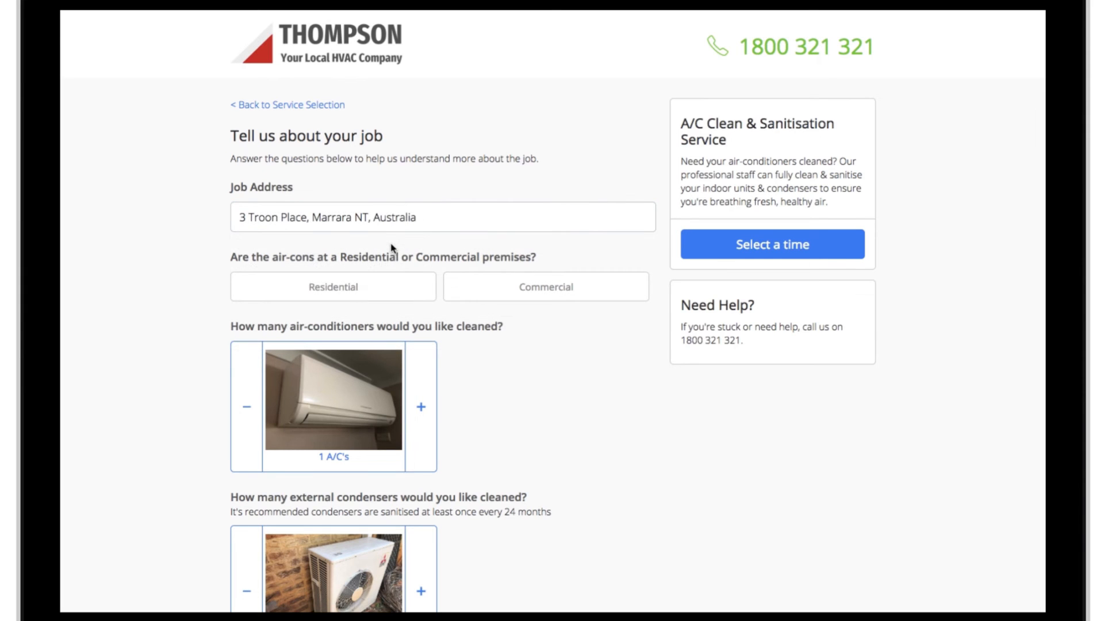
# Step: Answer the preview questions with Residential premises, 3 air-conditioners and 3 external condensers
pyautogui.click(406, 289)
pyautogui.click(421, 407)
pyautogui.click(421, 408)
pyautogui.scroll(-4, 428, 408)
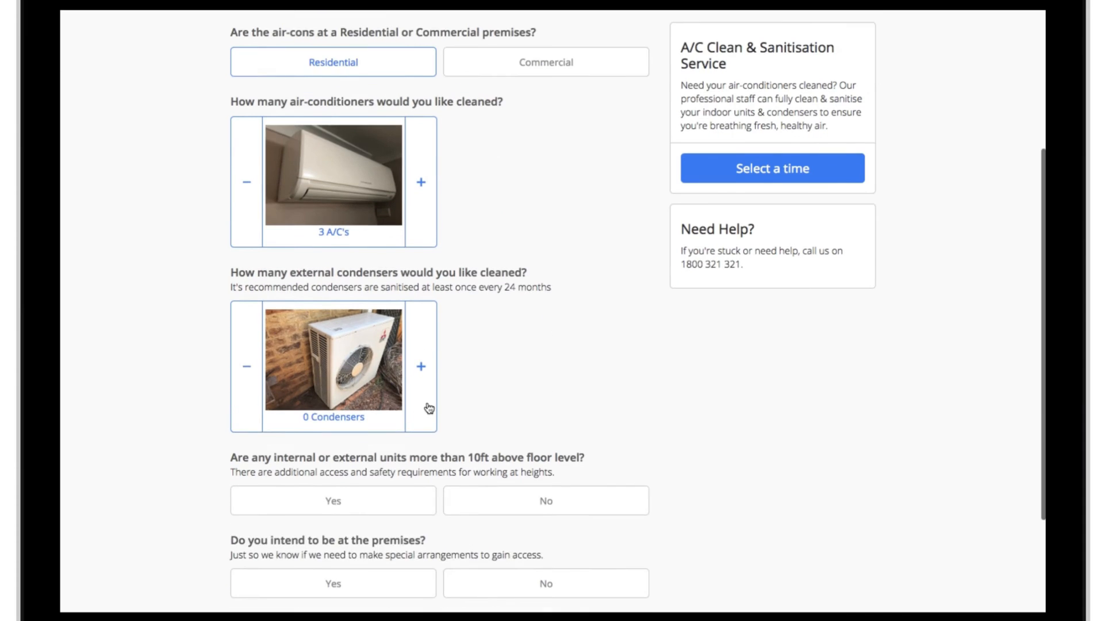
pyautogui.scroll(-1, 428, 408)
pyautogui.tripleClick(425, 334)
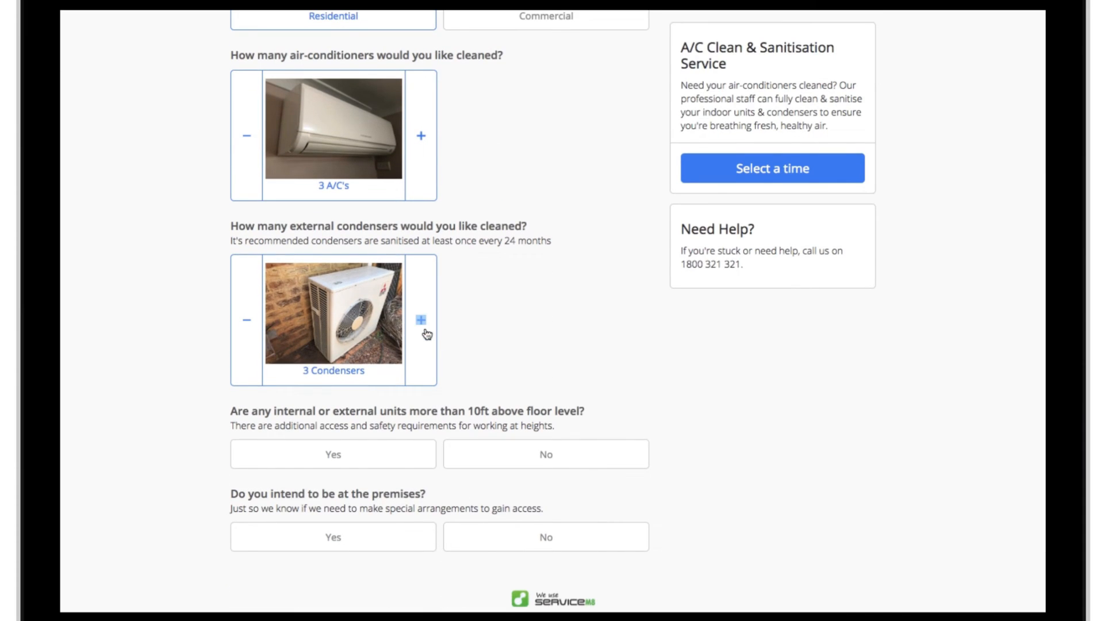
# Step: Answer No to units more than 10ft above floor level and Yes to being at the premises
pyautogui.click(480, 456)
pyautogui.click(413, 537)
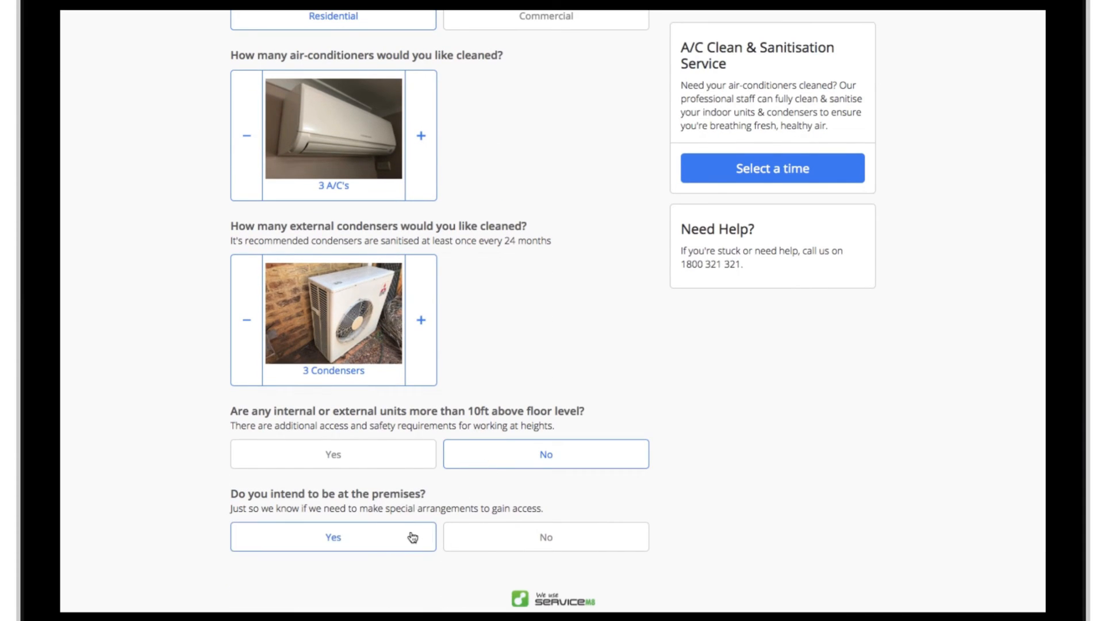
pyautogui.scroll(5, 580, 341)
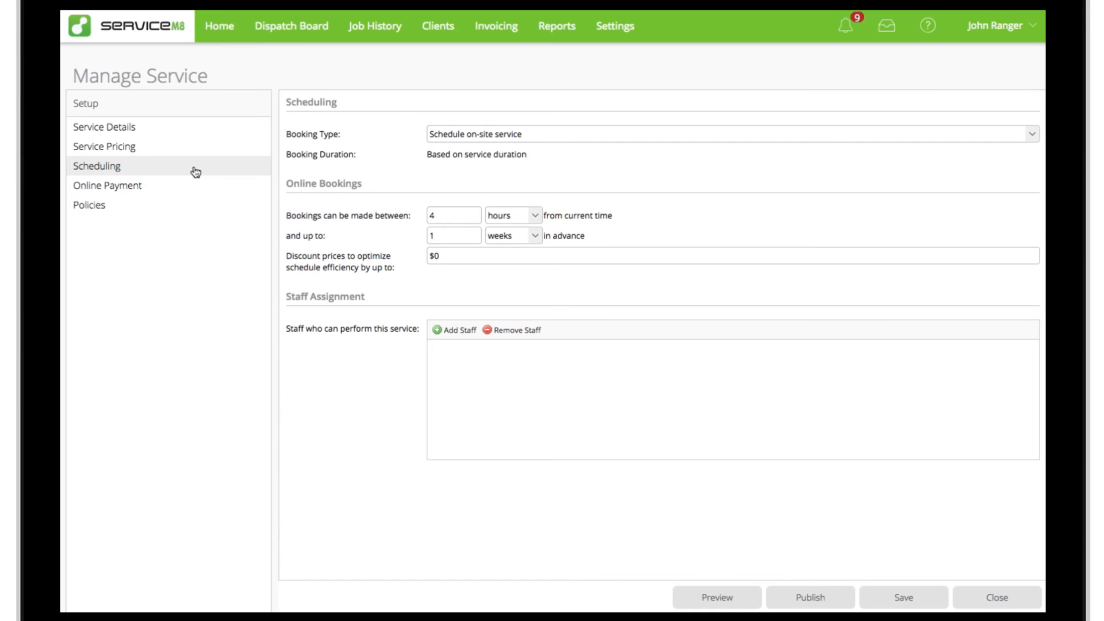
# Step: Choose "Schedule on-site service" as the booking type and allow online bookings from 12 hours to 2 weeks in advance
pyautogui.click(665, 138)
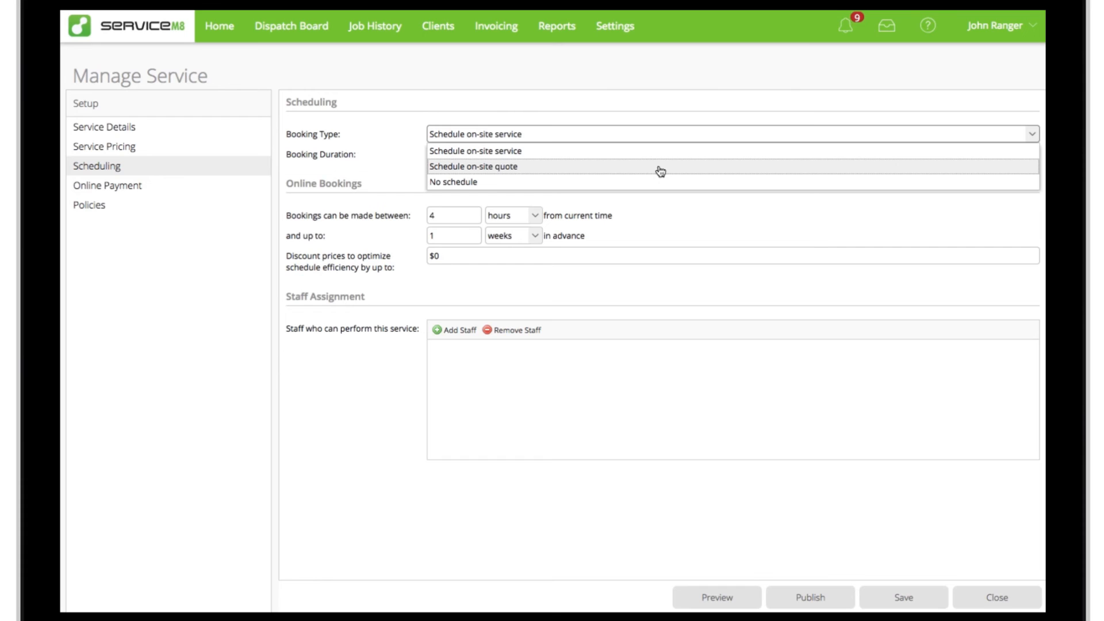
pyautogui.click(651, 152)
pyautogui.click(457, 214)
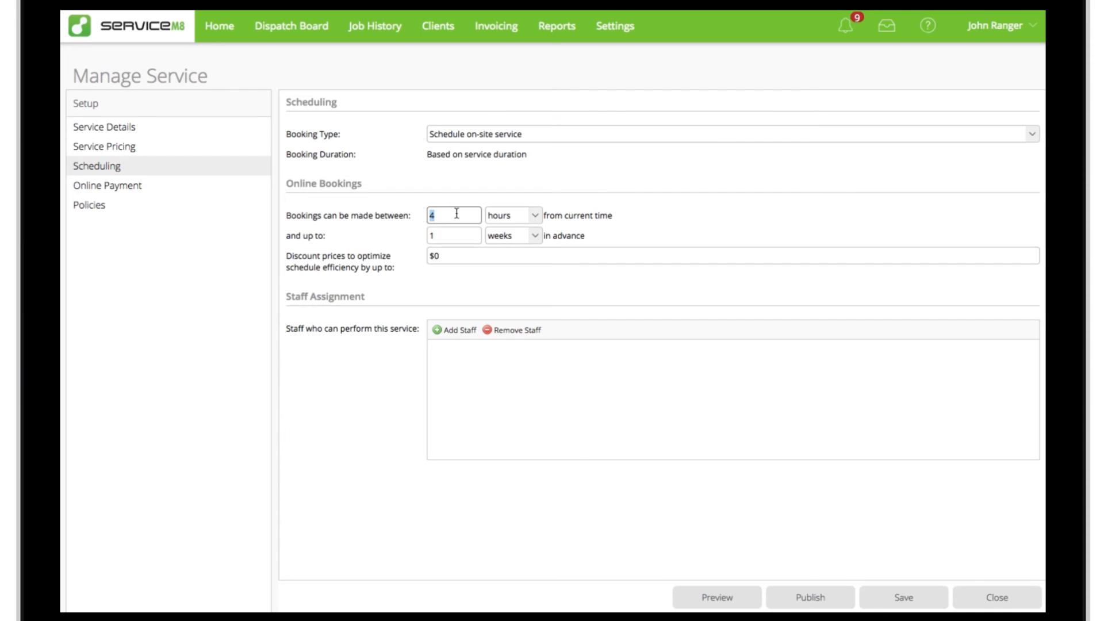
pyautogui.write('12')
pyautogui.click(471, 233)
pyautogui.write('2')
pyautogui.click(608, 239)
# Step: Set the maximum price discount for optimizing schedule efficiency to $10
pyautogui.click(503, 256)
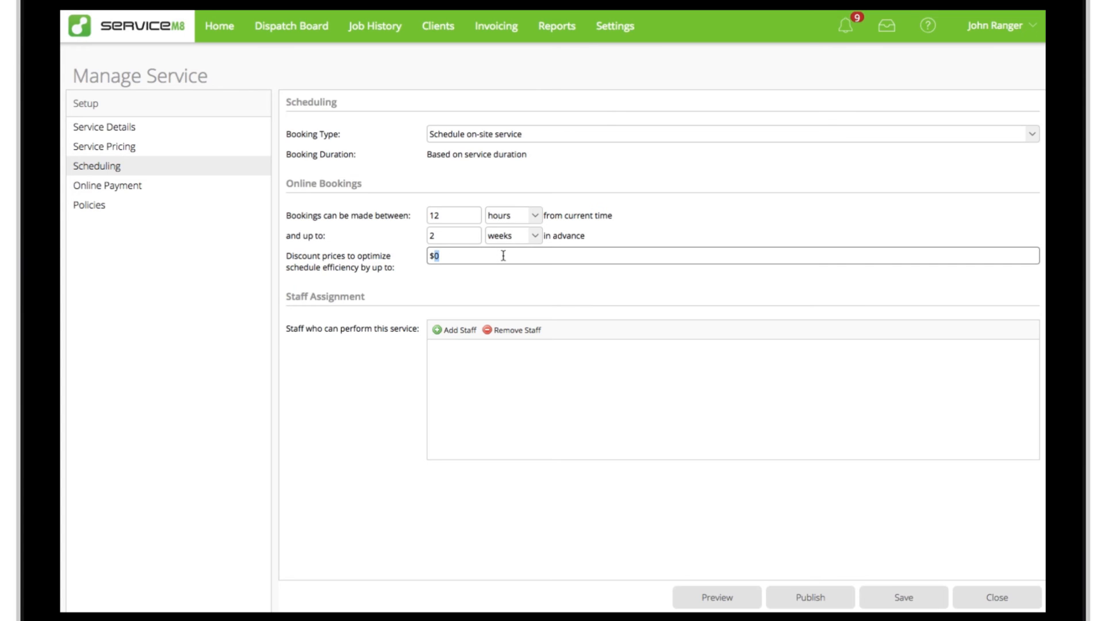
pyautogui.write('10')
pyautogui.click(542, 278)
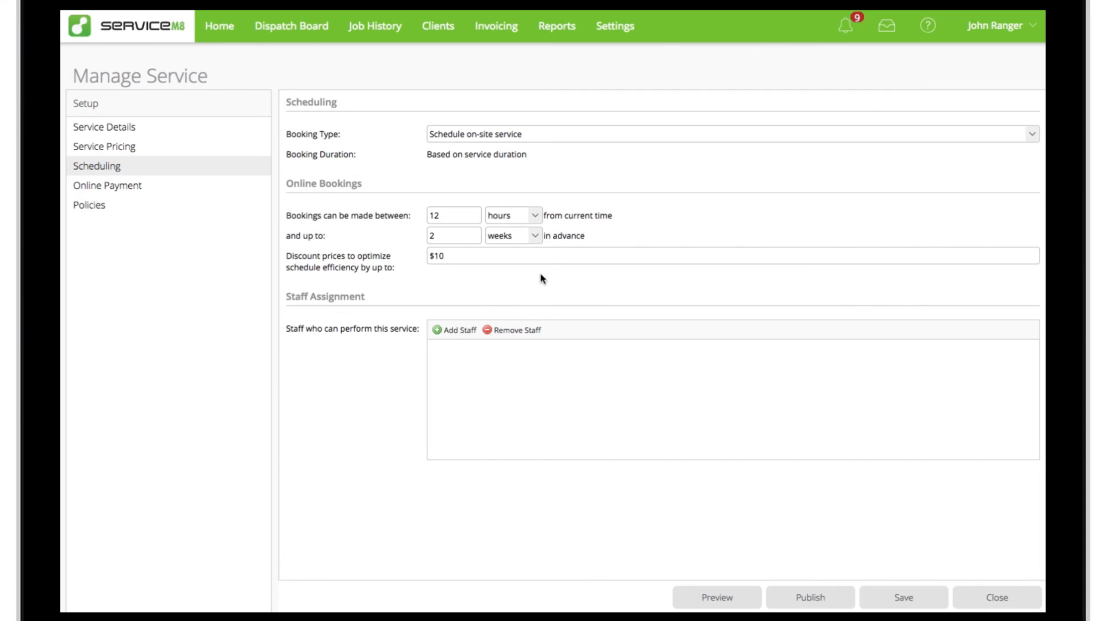
# Step: Assign the first two listed staff members and the sixth one as staff who can perform this service
pyautogui.click(455, 331)
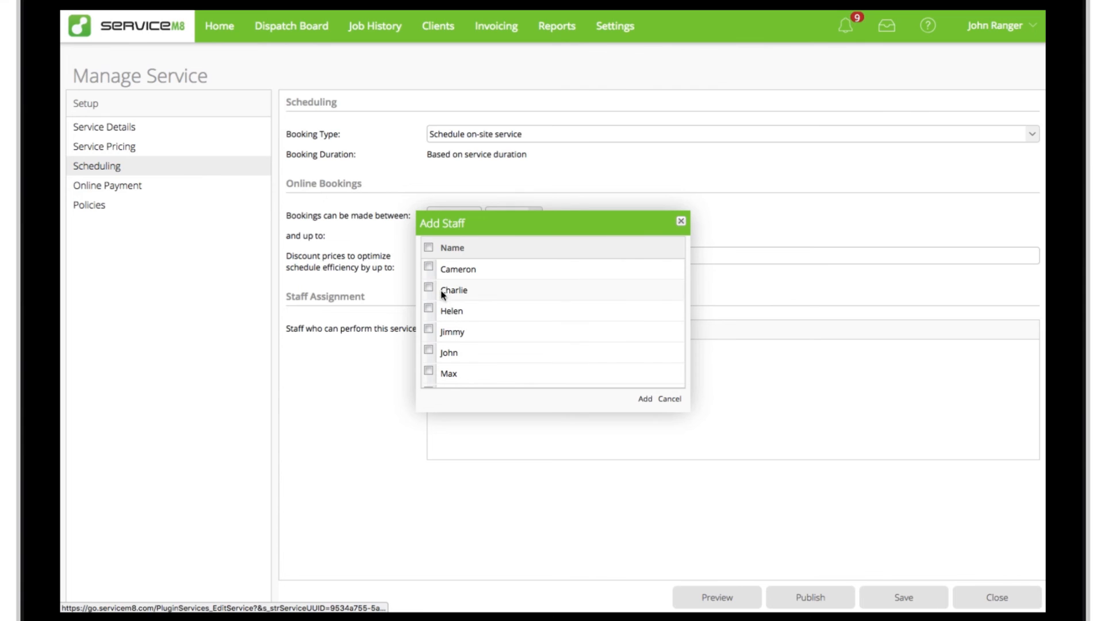
pyautogui.click(429, 267)
pyautogui.click(428, 287)
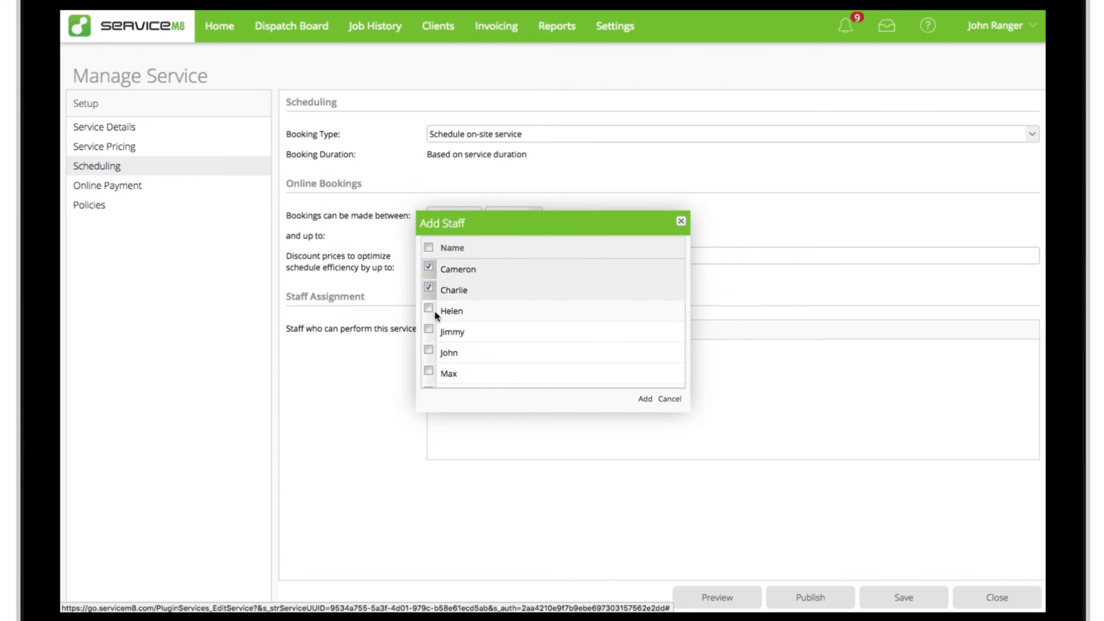
pyautogui.click(429, 371)
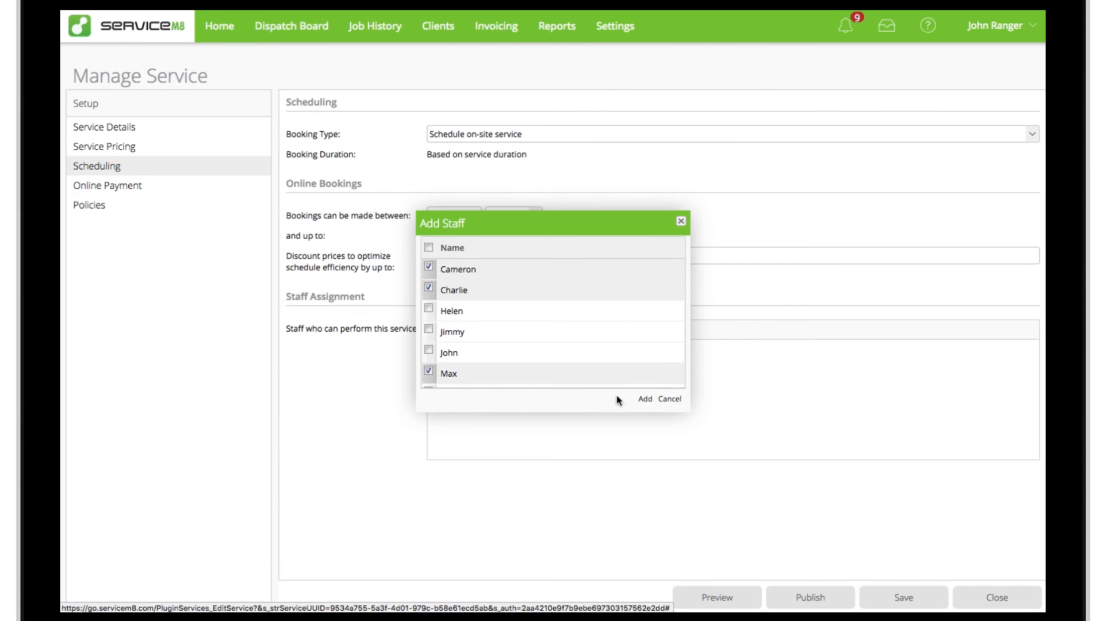
pyautogui.click(645, 399)
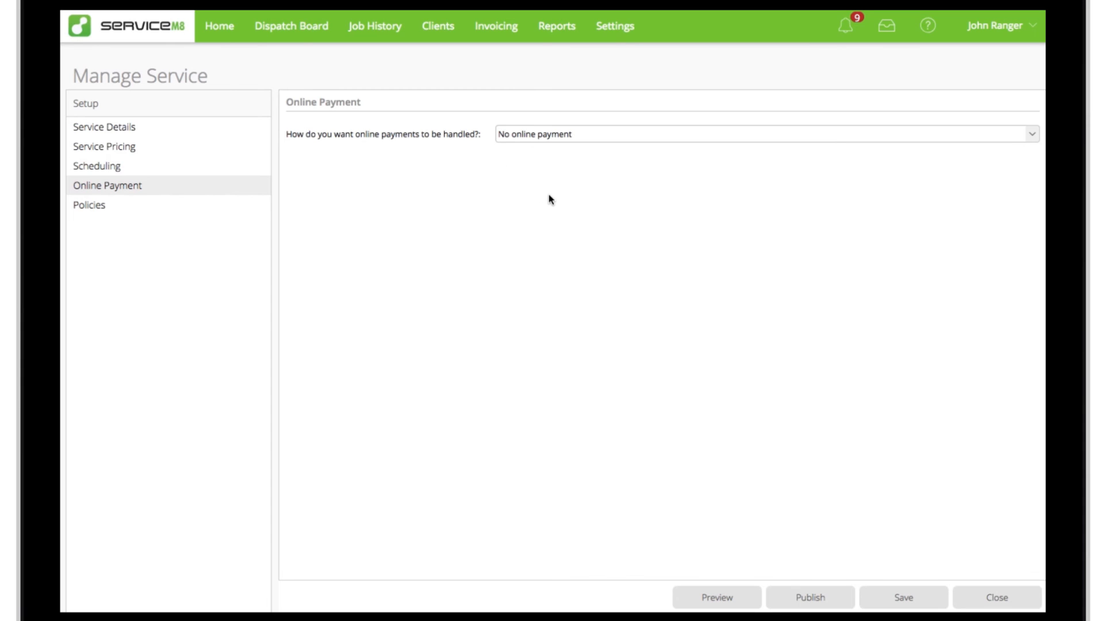
# Step: Try Collect Deposit for online payments, check its deposit amount types, and set the payment handling to Collect full payment
pyautogui.click(188, 192)
pyautogui.click(754, 137)
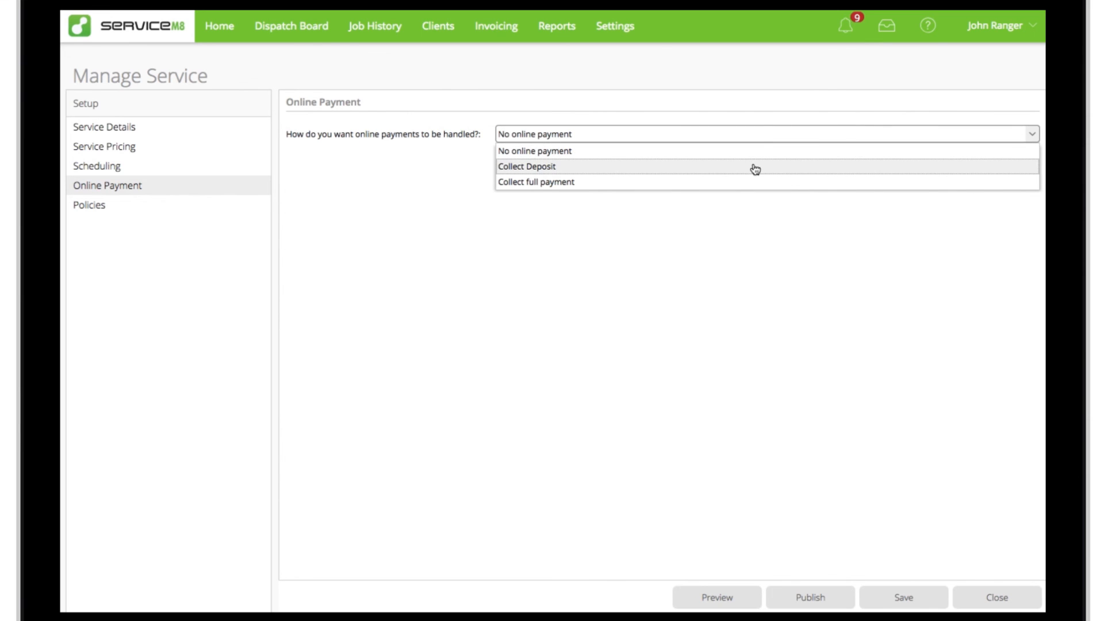
pyautogui.click(756, 168)
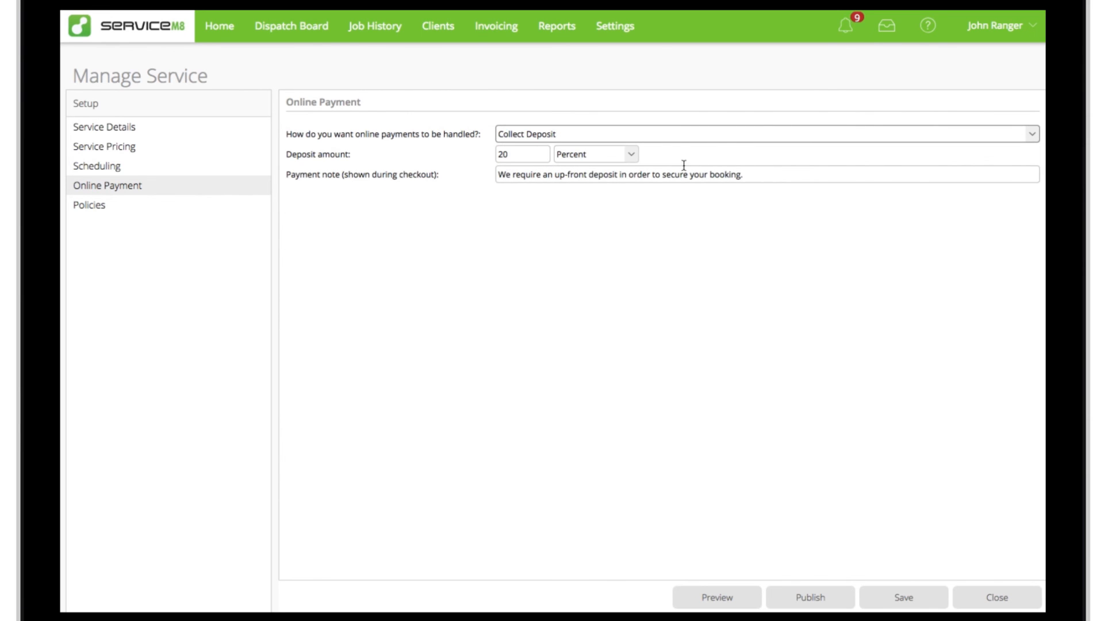
pyautogui.click(633, 157)
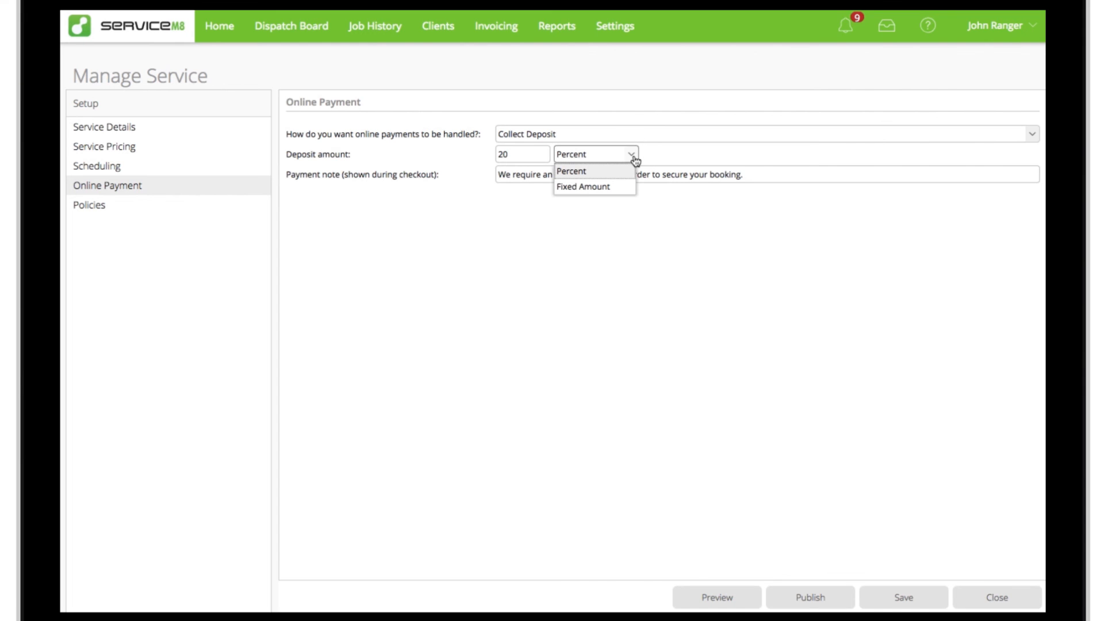
pyautogui.click(635, 159)
pyautogui.click(653, 140)
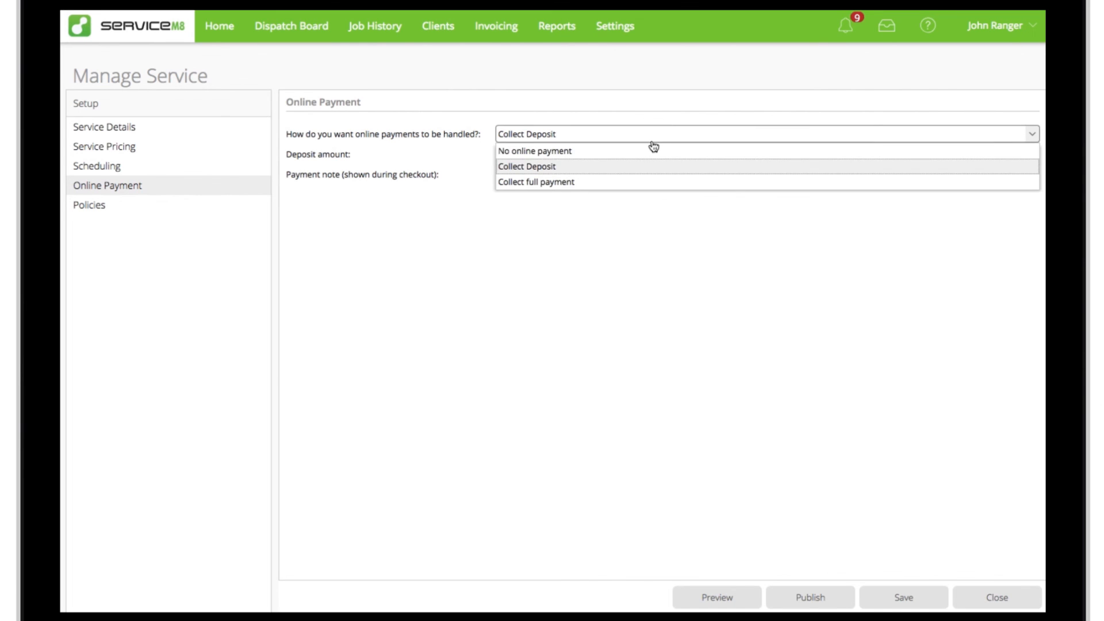
pyautogui.click(653, 183)
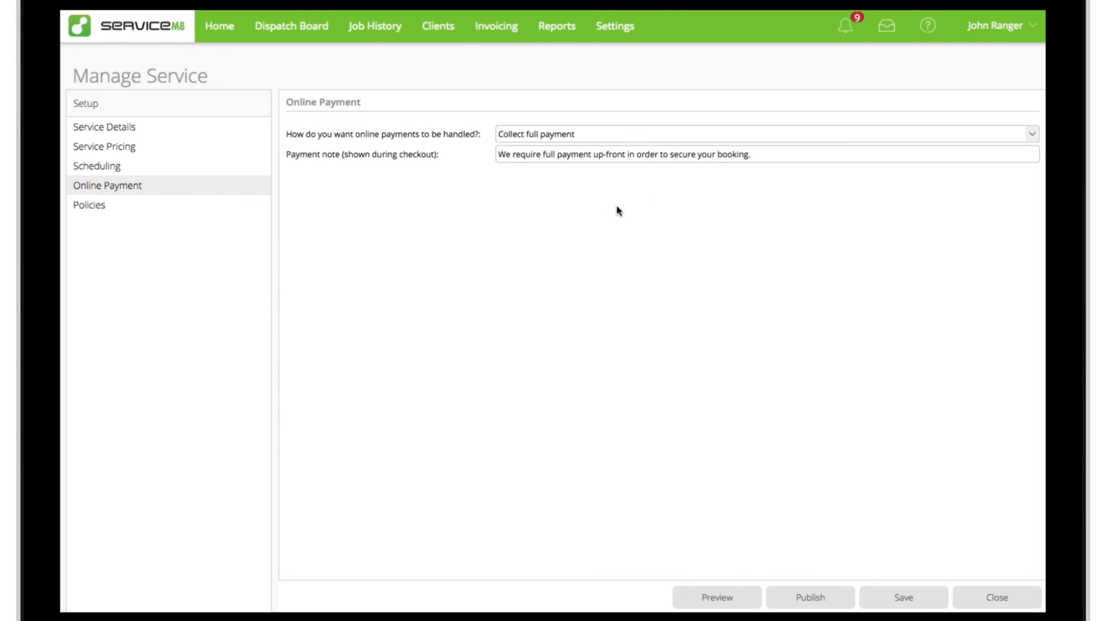
# Step: In the service policies, require manual approval over 100 km and surcharge travel over 40 km at $0.5 per km
pyautogui.click(210, 209)
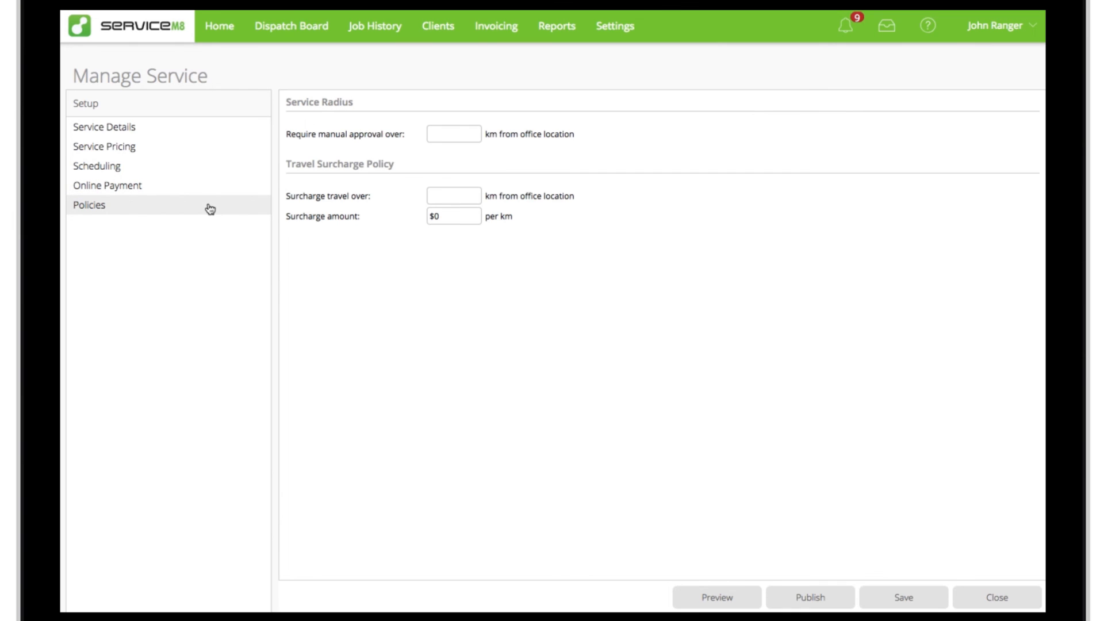
pyautogui.click(454, 134)
pyautogui.write('100')
pyautogui.click(457, 193)
pyautogui.write('40')
pyautogui.click(461, 212)
pyautogui.write('.5')
# Step: Preview the service's booking form and start entering the job address
pyautogui.click(712, 603)
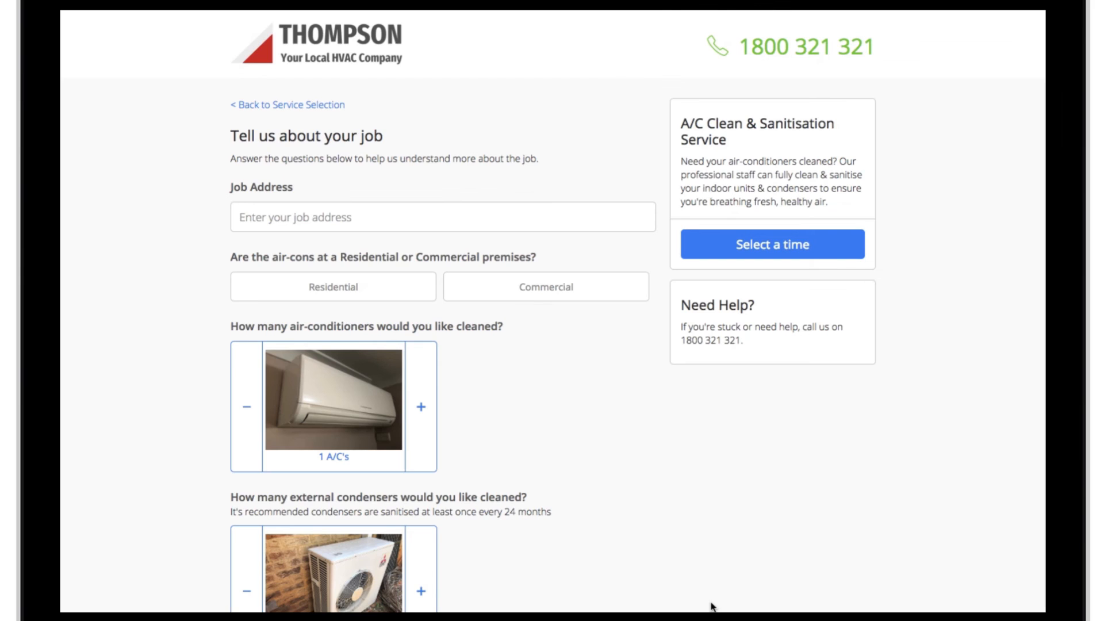
pyautogui.click(316, 227)
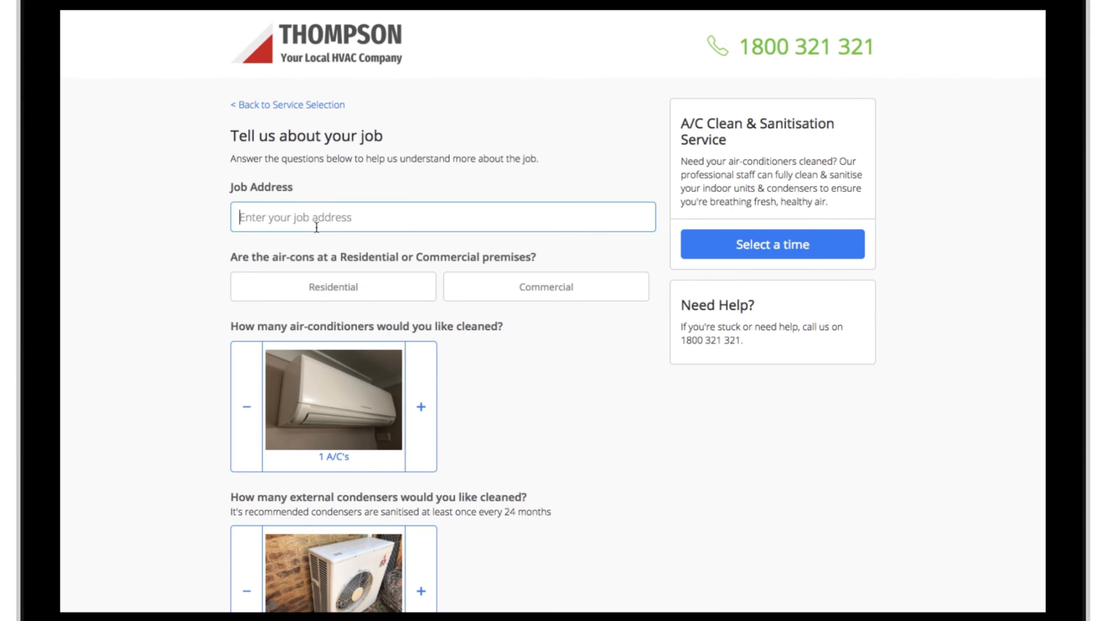
pyautogui.write('3')
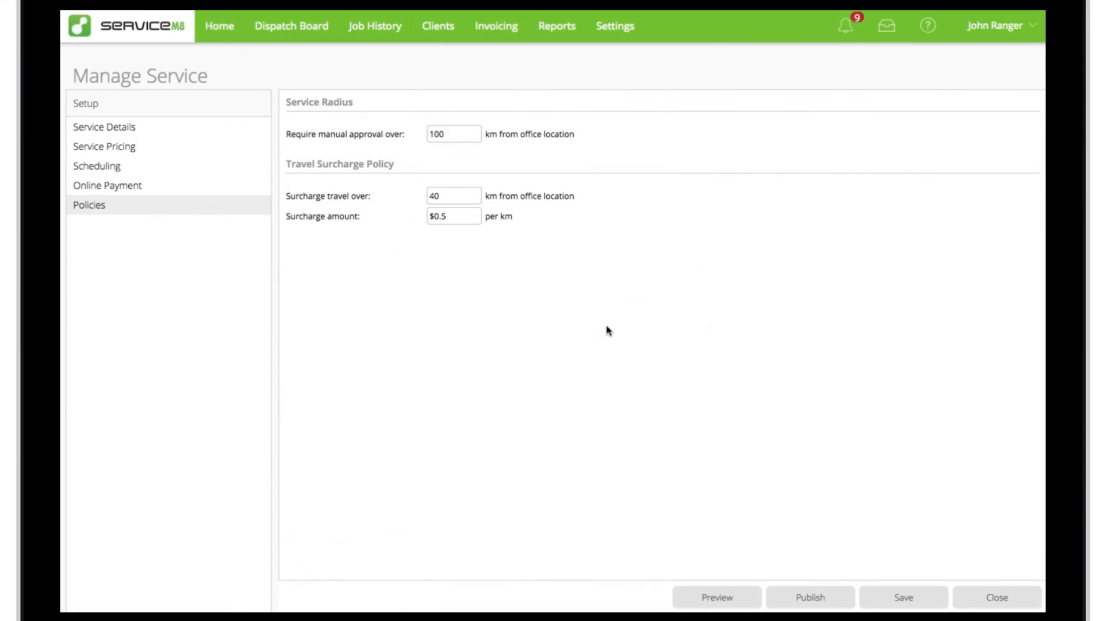
# Step: Publish the A/C Clean & Sanitisation Service with job creation allowed for Staff and Customers, passing the pre-flight checks
pyautogui.click(809, 605)
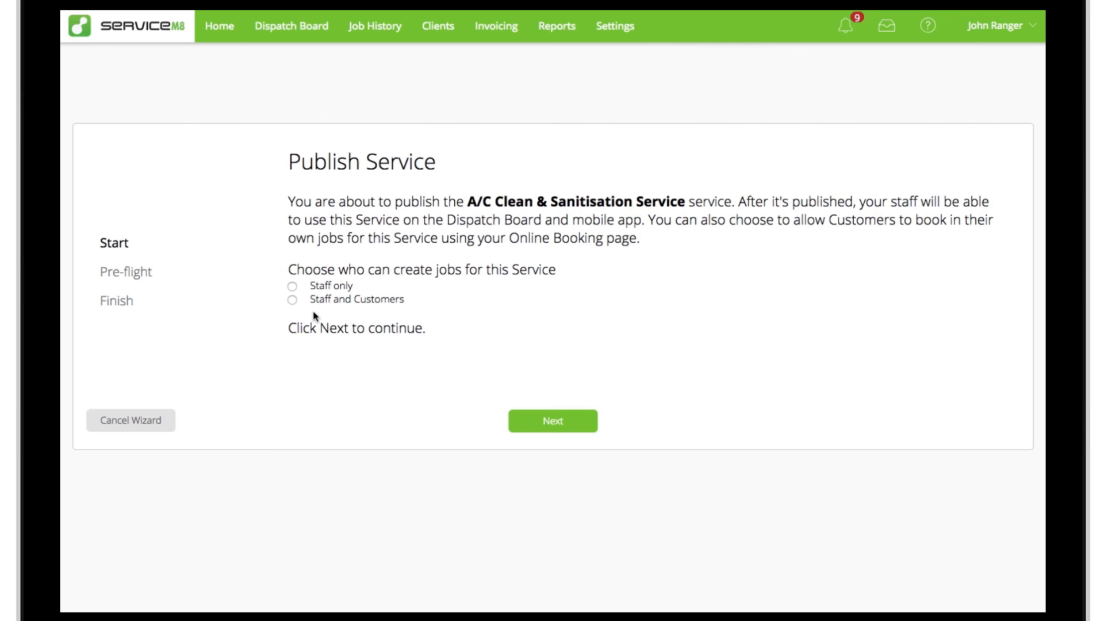
pyautogui.click(293, 287)
pyautogui.click(293, 300)
pyautogui.click(557, 430)
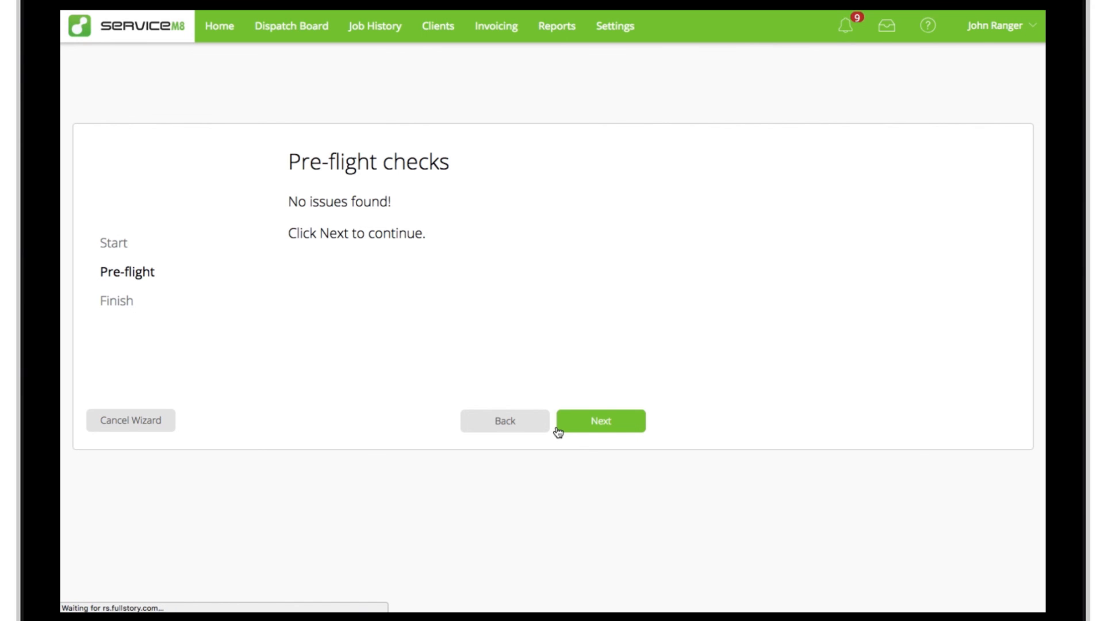
pyautogui.click(604, 426)
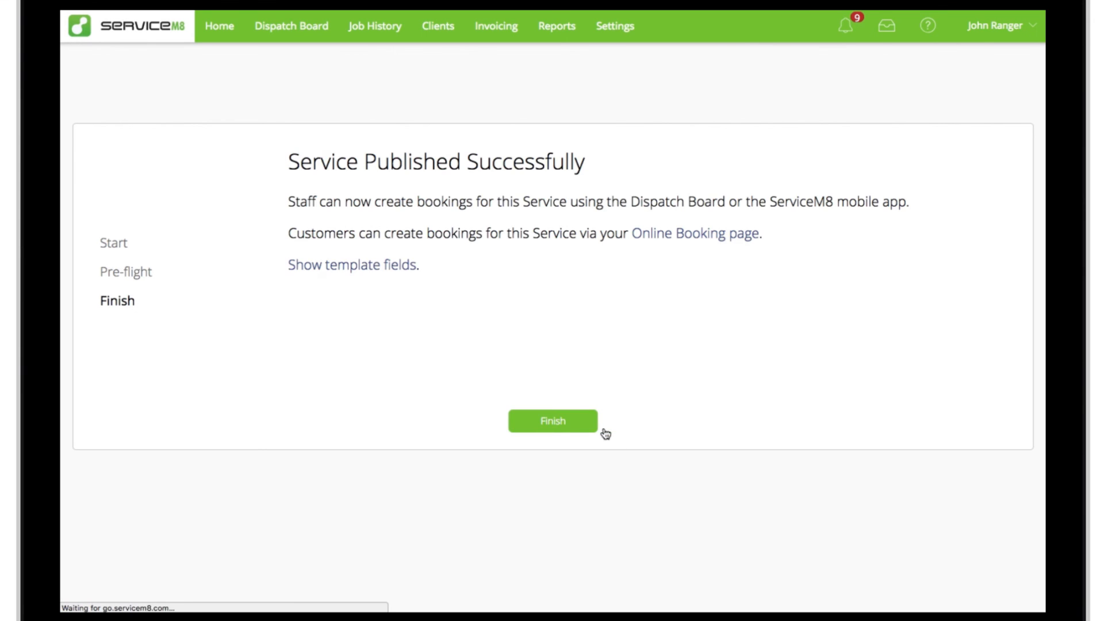
# Step: Examine the online booking link and website button code in Self Serve Online Booking, and reopen that page from Settings
pyautogui.click(695, 242)
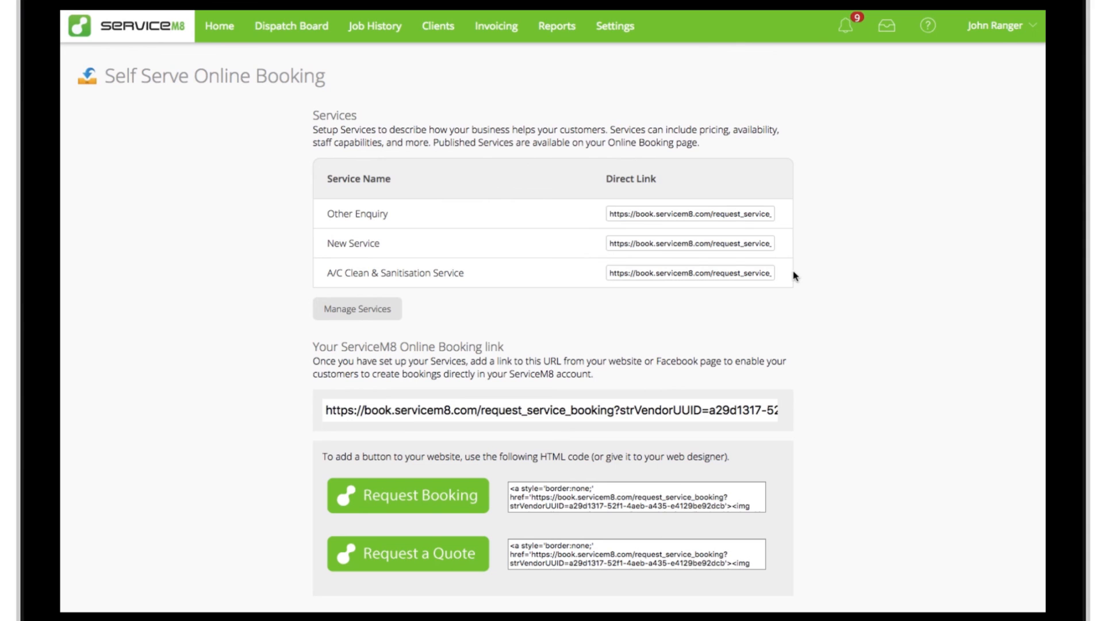
pyautogui.click(705, 415)
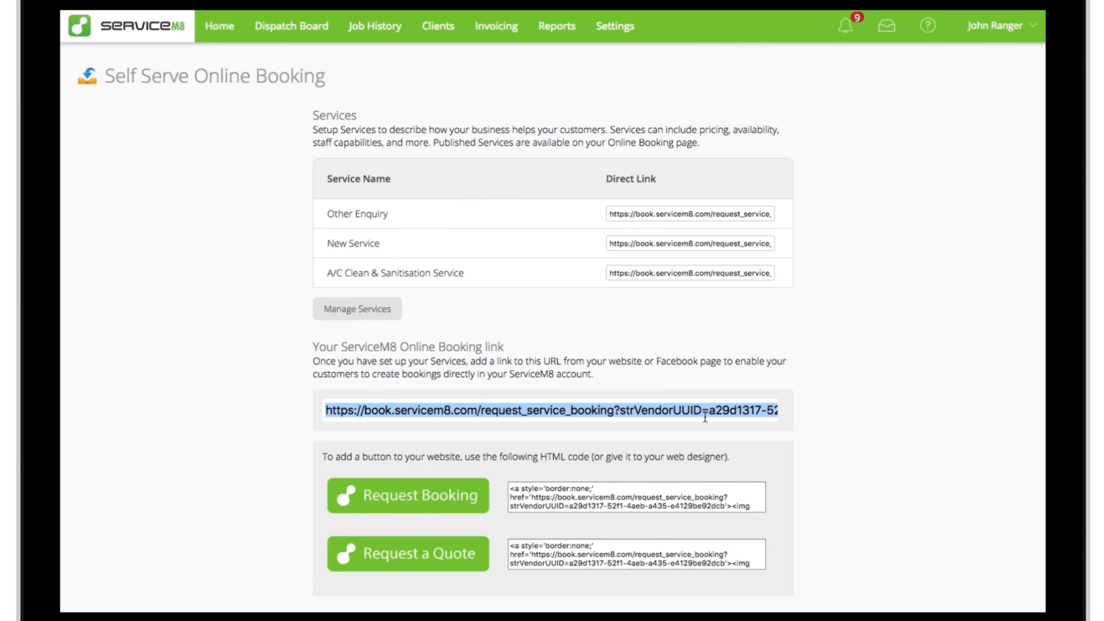
pyautogui.click(811, 412)
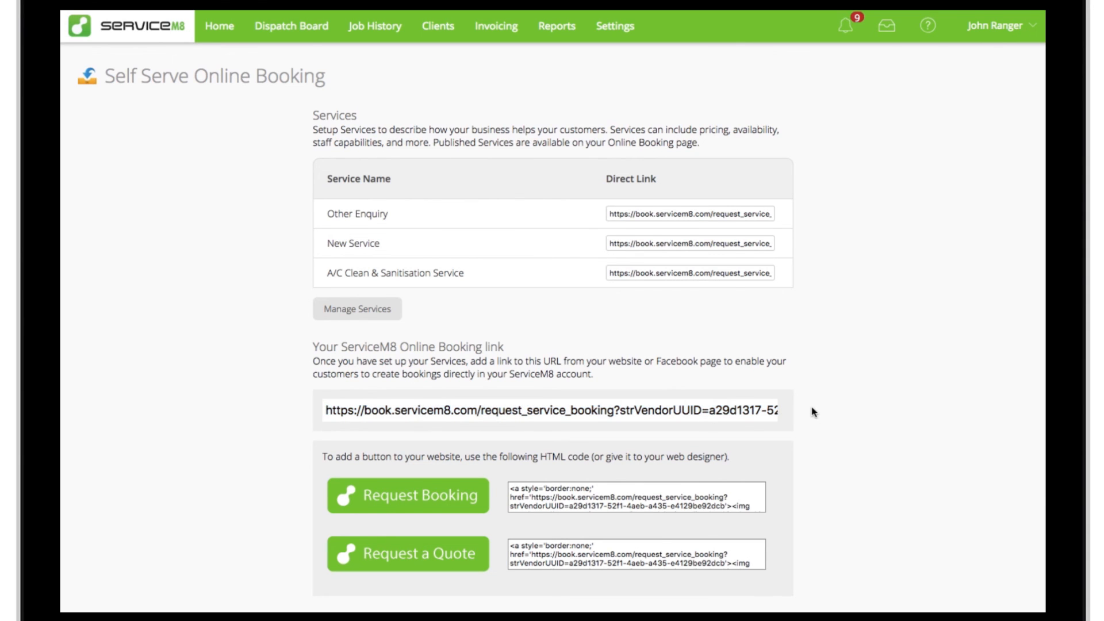
pyautogui.scroll(-2, 813, 412)
pyautogui.scroll(-3, 812, 412)
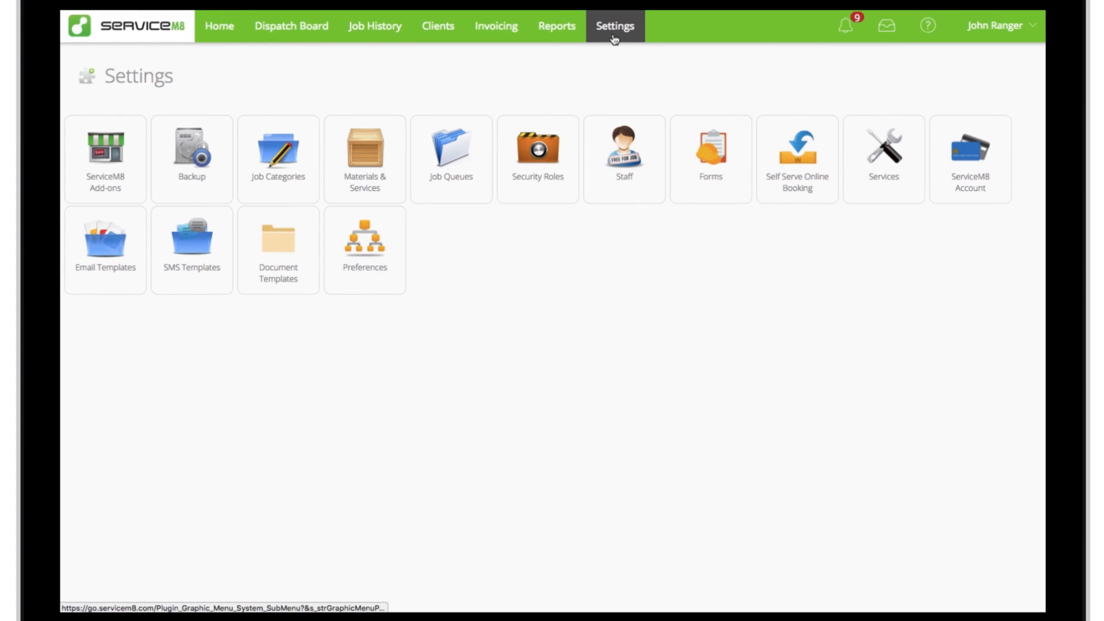
pyautogui.click(801, 201)
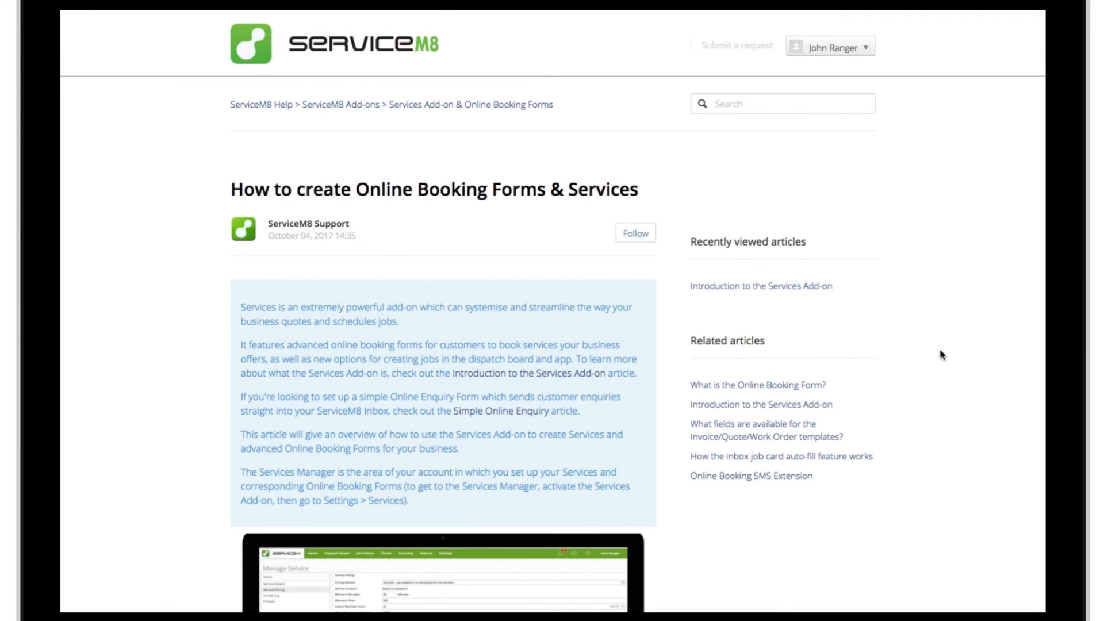
# Step: Read through the help article "How to create Online Booking Forms & Services"
pyautogui.scroll(-1, 942, 355)
pyautogui.scroll(-3, 942, 355)
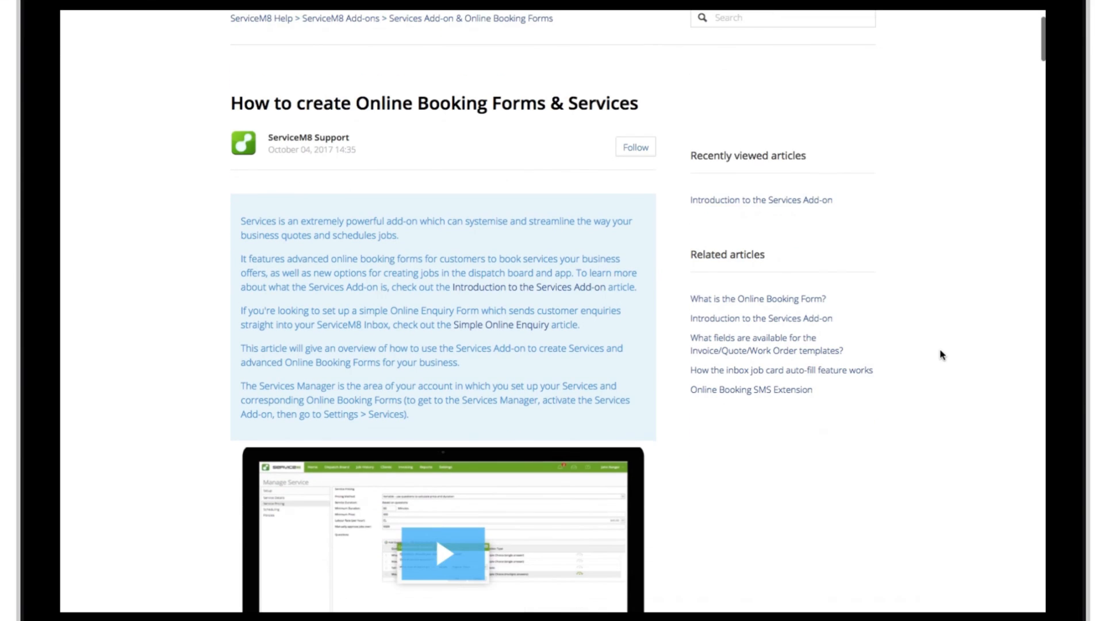
pyautogui.scroll(-2, 942, 355)
pyautogui.scroll(-1, 941, 357)
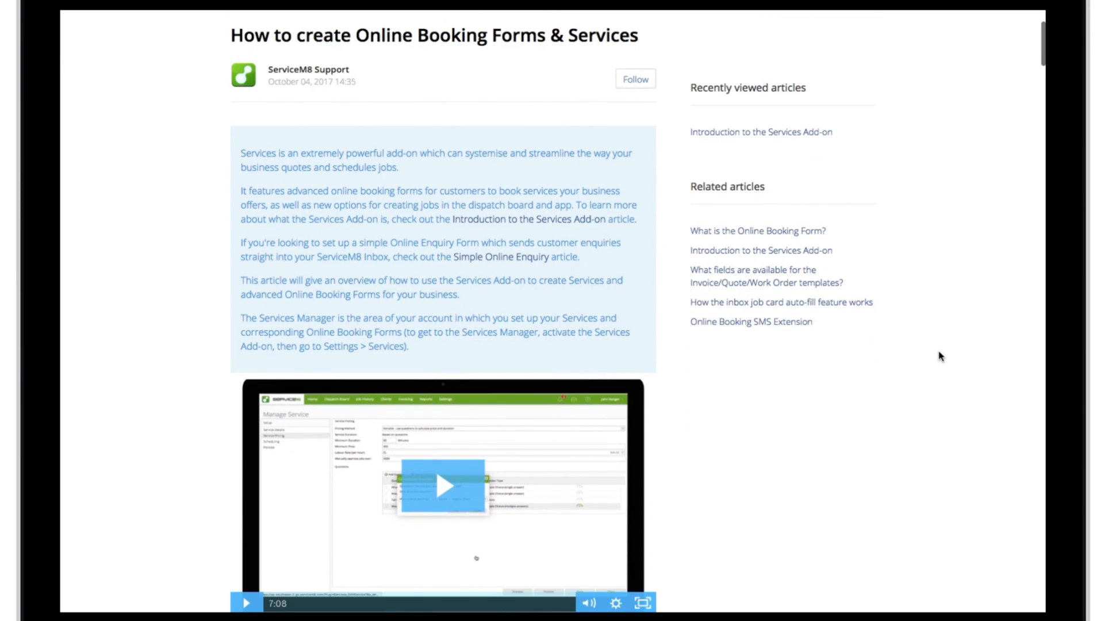